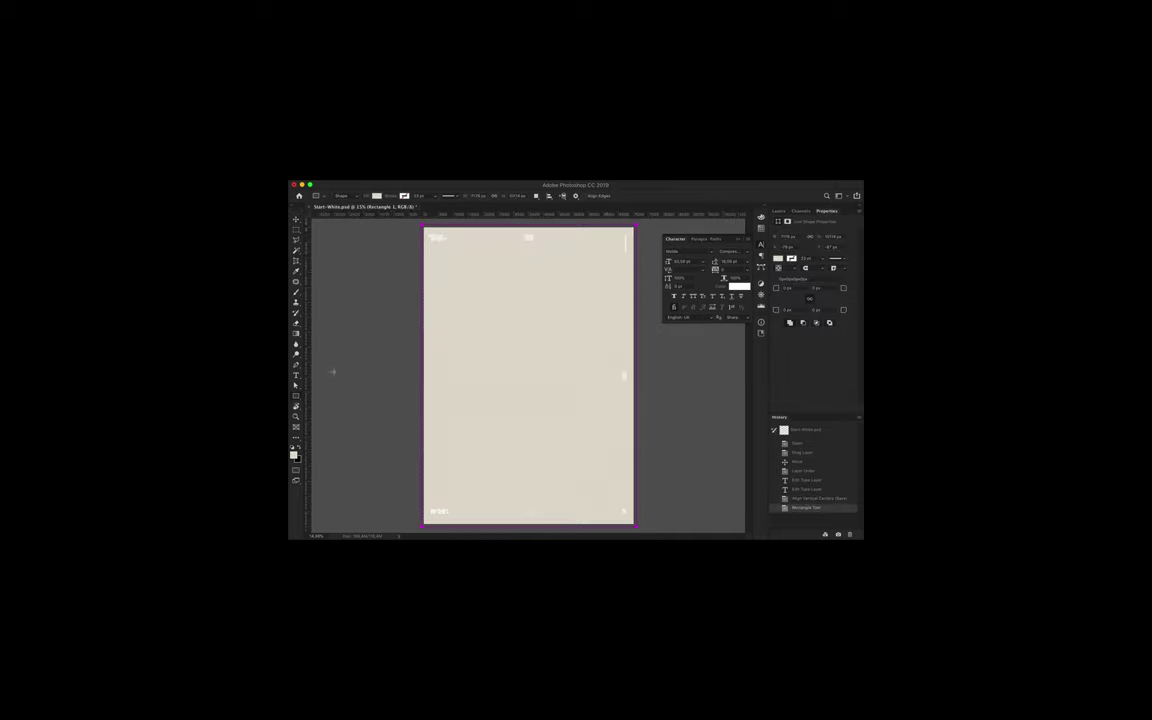
# Move the white background rectangle layer below the statue layer, then pick a starting gradient preset.
pyautogui.moveTo(806, 268); pyautogui.dragTo(810, 308)
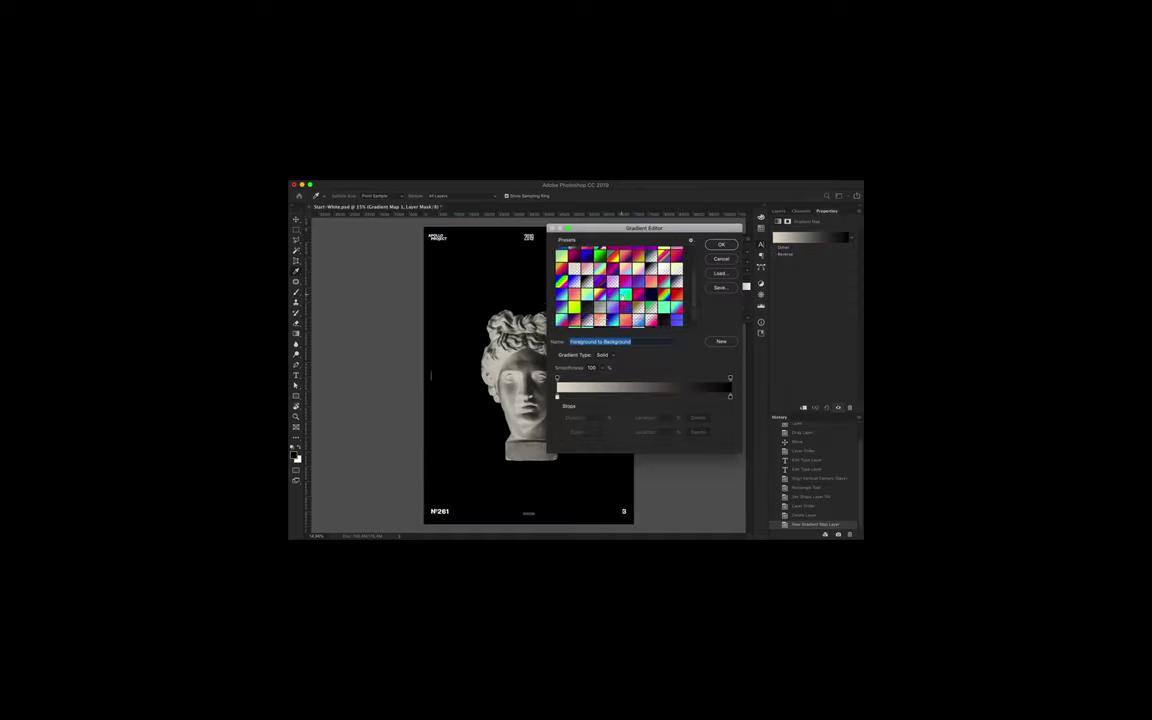
pyautogui.click(620, 285)
# Try gradient stop colours: orange-gold on the left stop, pale lime-yellow on the right.
pyautogui.scroll(-3, 620, 285)
pyautogui.scroll(-2, 620, 285)
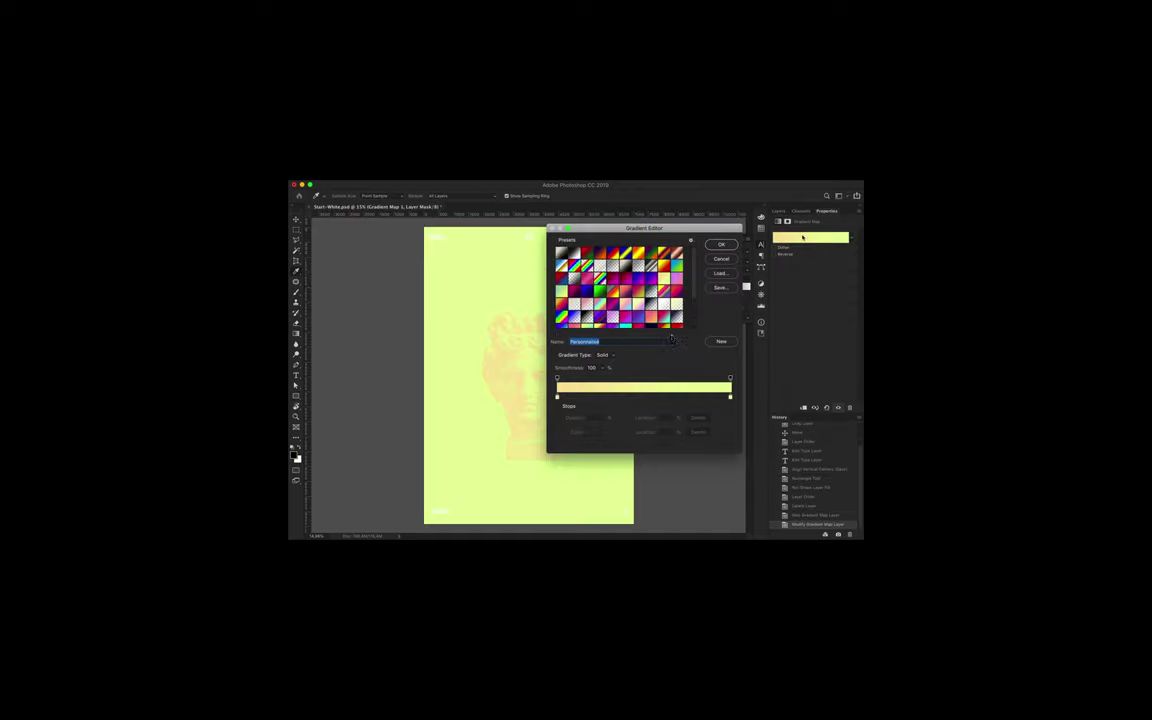
pyautogui.doubleClick(557, 397)
pyautogui.click(663, 299)
pyautogui.click(675, 288)
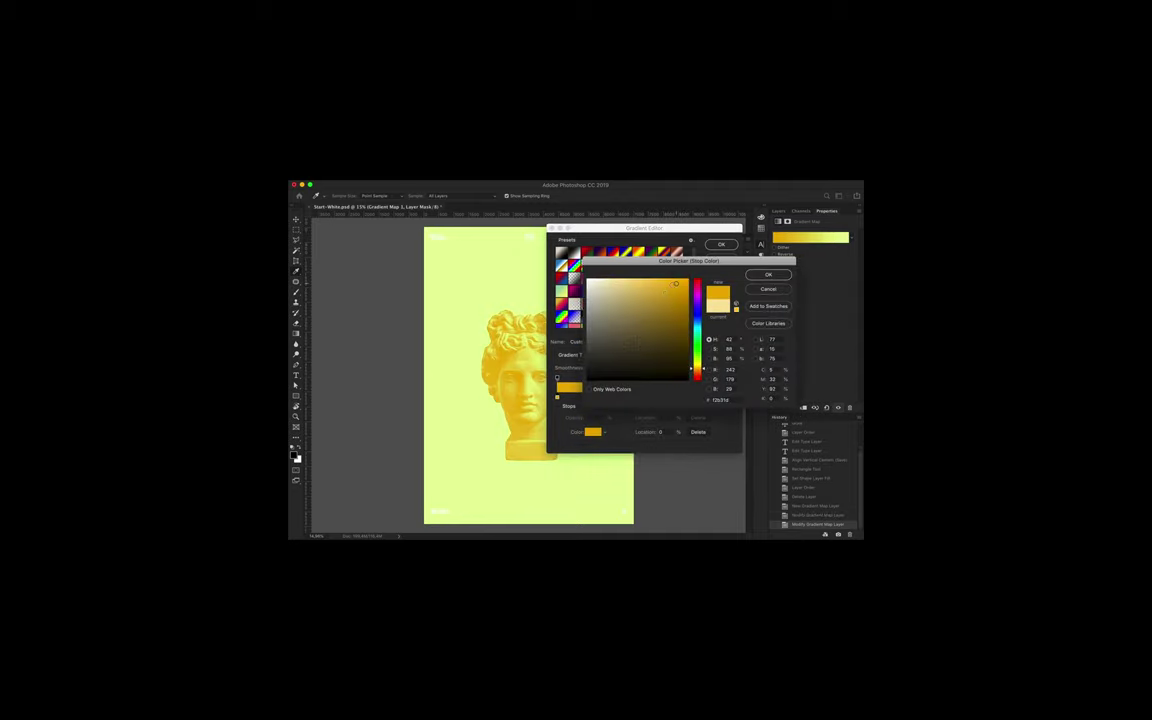
pyautogui.click(768, 274)
pyautogui.doubleClick(730, 397)
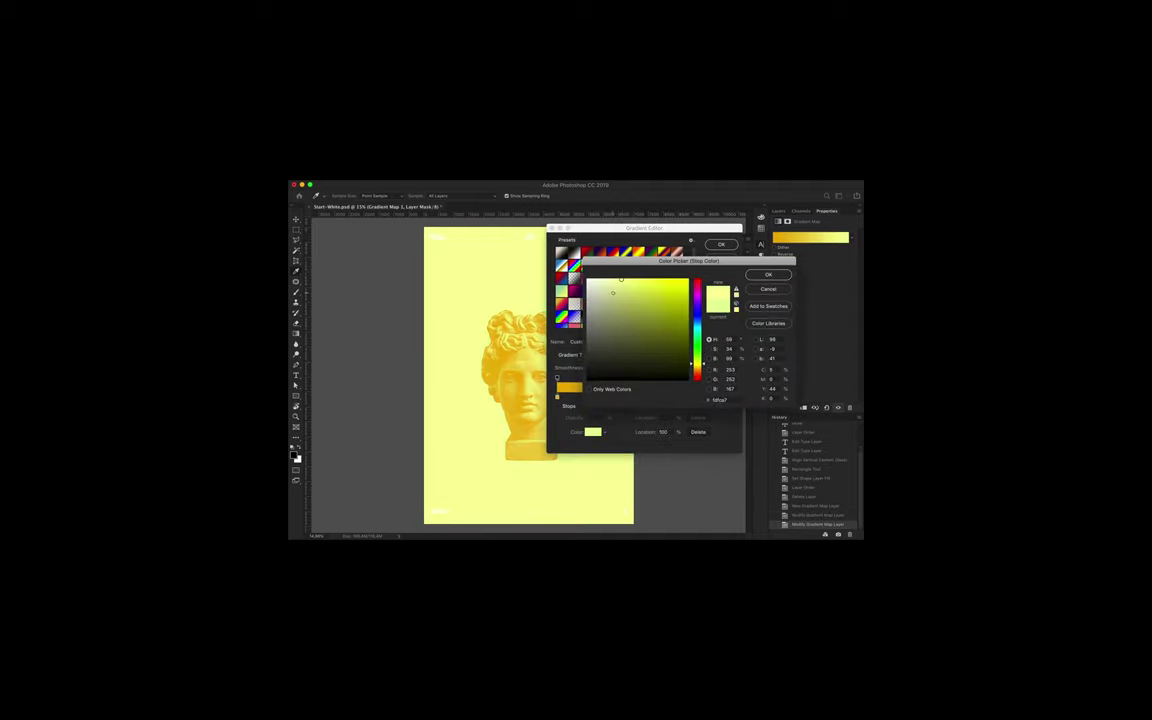
pyautogui.click(655, 295)
pyautogui.click(768, 274)
# Change the left stop to purple and the right stop to yellow-green, and apply.
pyautogui.doubleClick(557, 397)
pyautogui.click(679, 297)
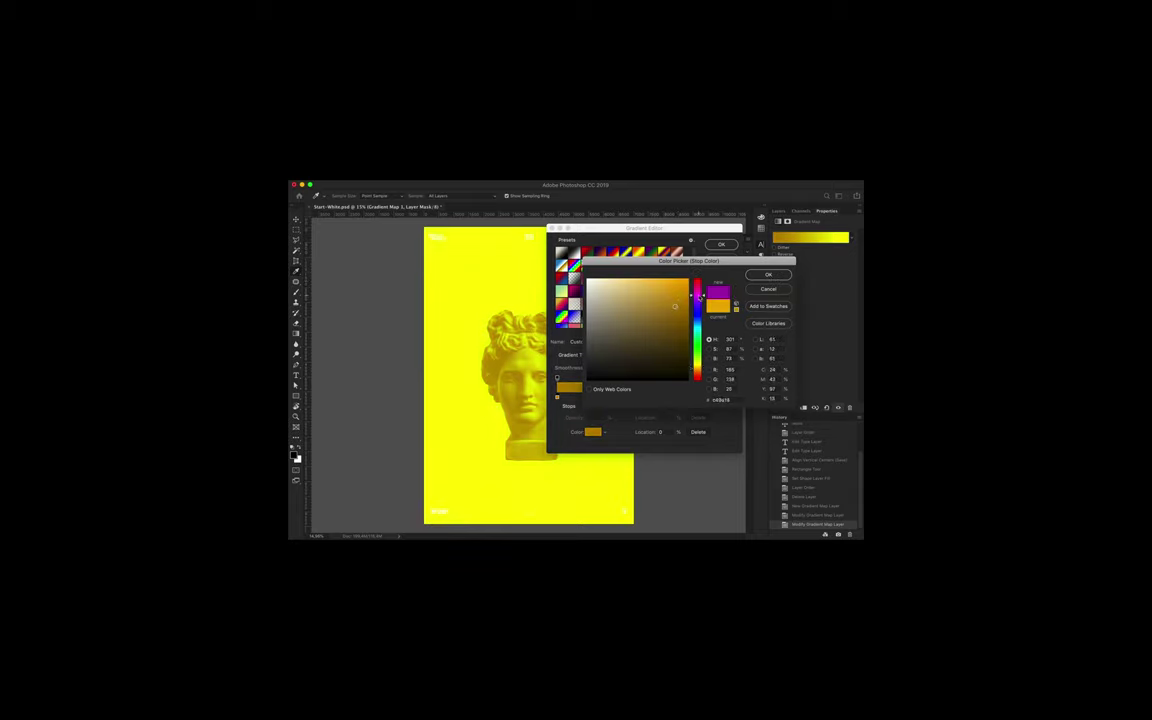
pyautogui.moveTo(699, 296); pyautogui.dragTo(700, 305)
pyautogui.click(768, 274)
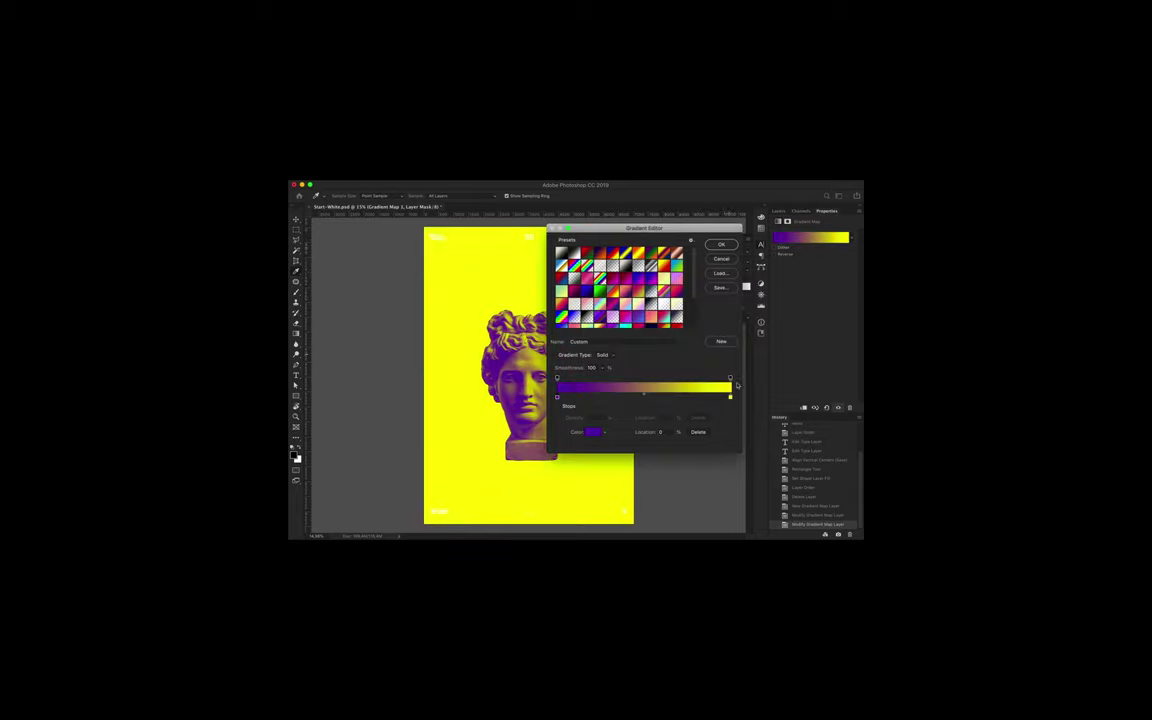
pyautogui.doubleClick(734, 397)
pyautogui.click(687, 289)
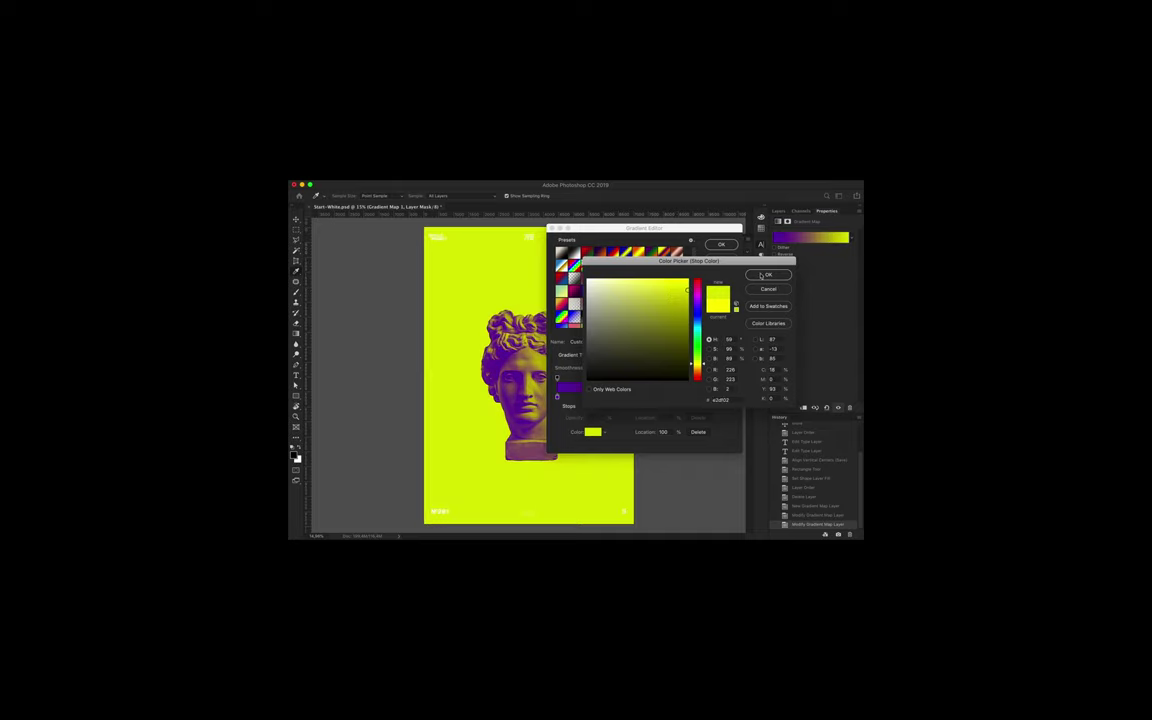
pyautogui.click(760, 275)
pyautogui.click(721, 244)
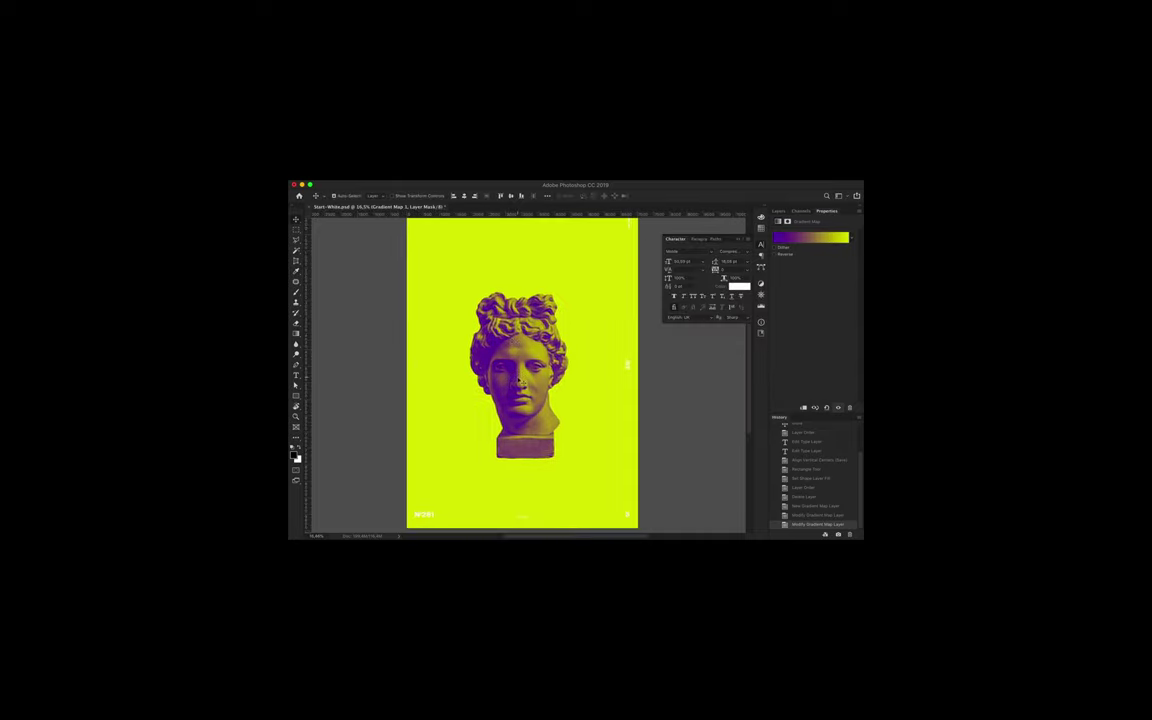
# Duplicate the statue layer and adjust the copy with Free Transform.
pyautogui.hotkey('ctrl', 'j')
pyautogui.hotkey('ctrl', 't')
pyautogui.moveTo(521, 381); pyautogui.dragTo(572, 350)
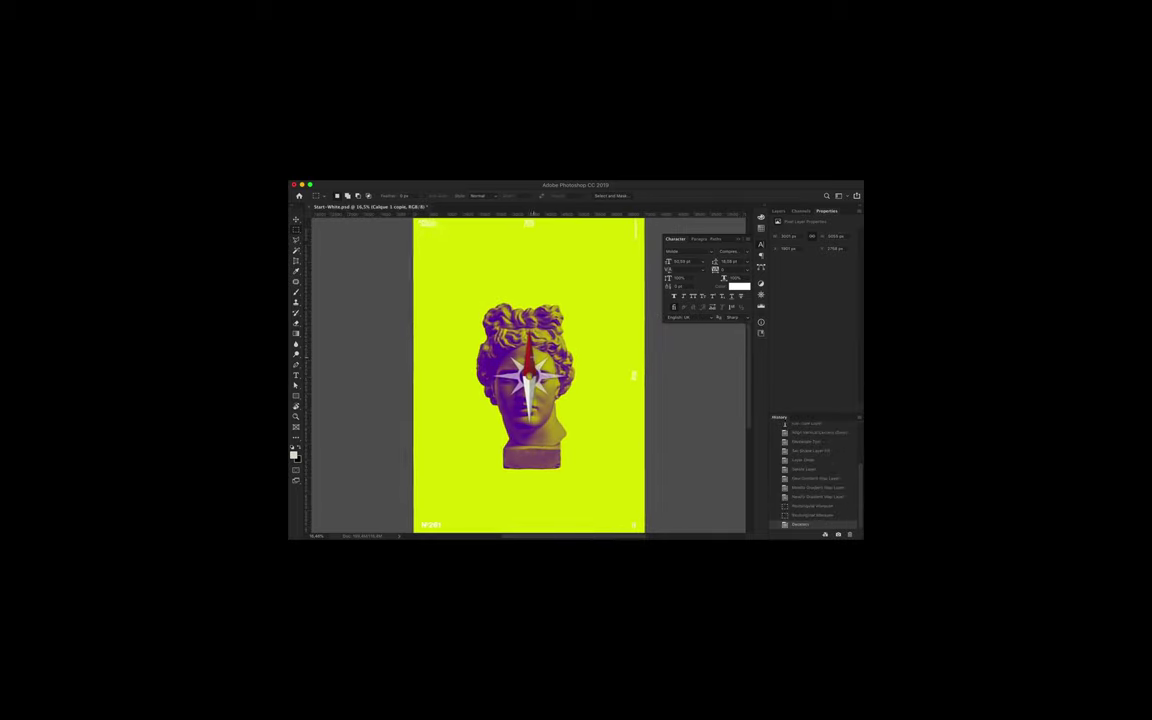
# Paste the head's right half mirrored at W -100% and nudge it up slightly.
pyautogui.moveTo(540, 370); pyautogui.dragTo(595, 501)
pyautogui.hotkey('ctrl', 'j')
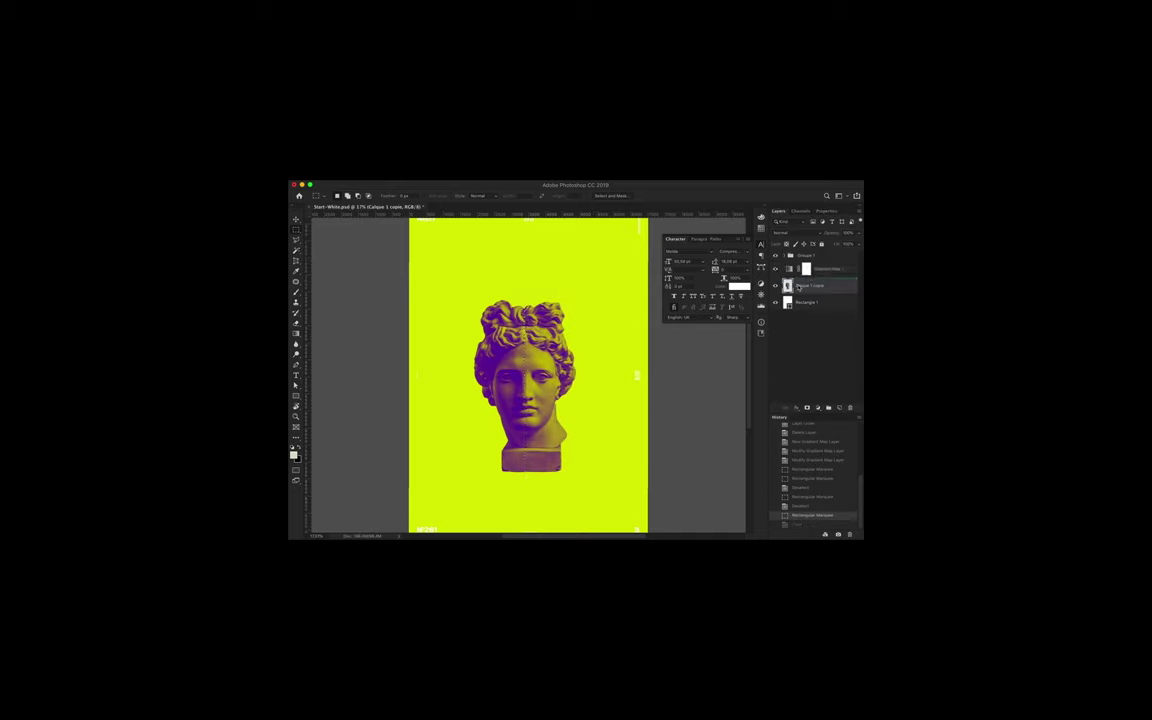
pyautogui.hotkey('ctrl', 'v')
pyautogui.hotkey('ctrl', 't')
pyautogui.write('-100')
pyautogui.press('Return')
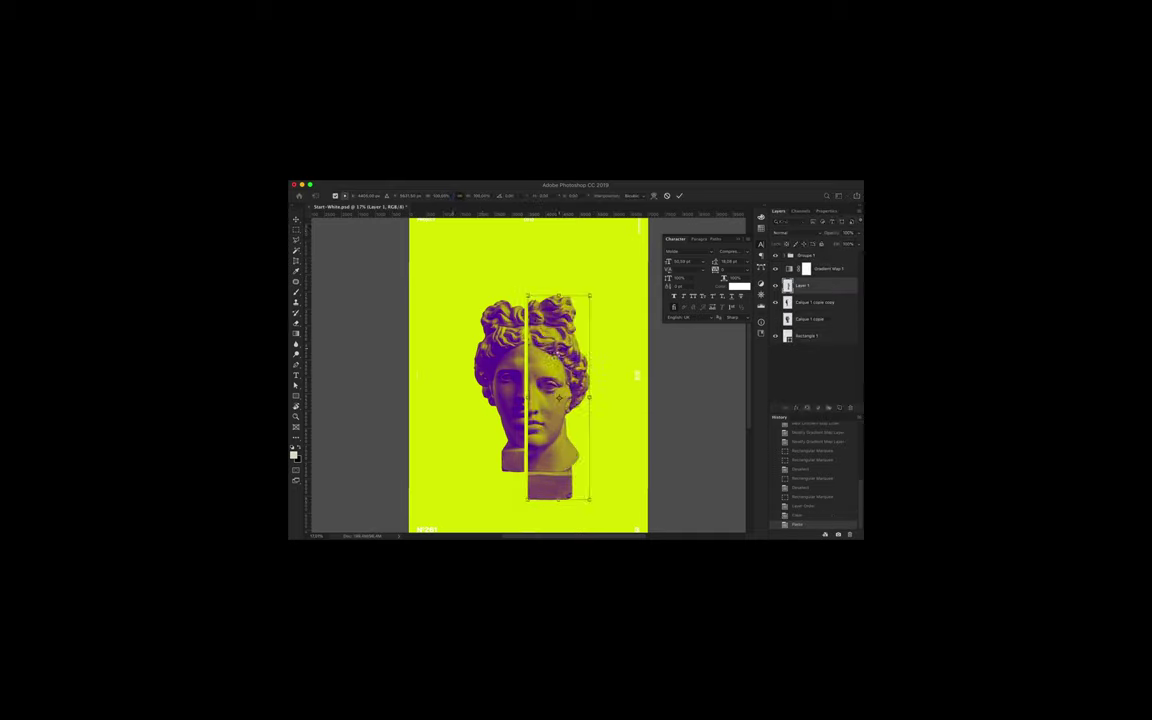
pyautogui.press('Return')
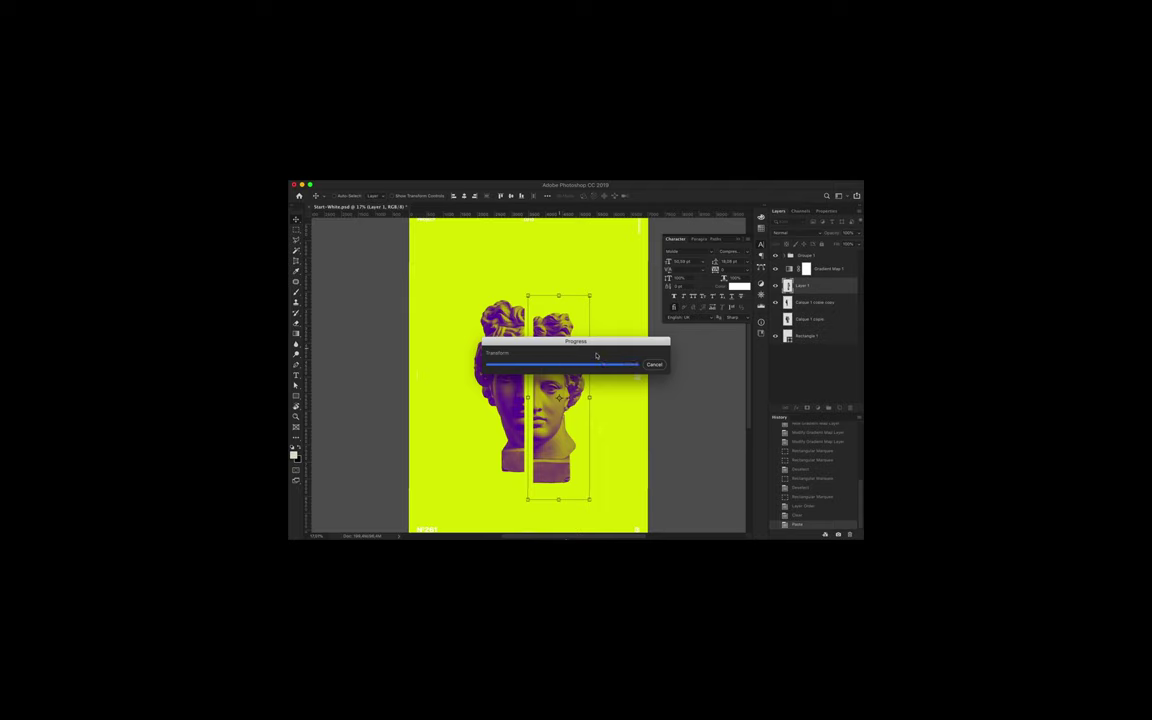
pyautogui.moveTo(546, 353); pyautogui.dragTo(546, 342)
# Copy a thin strip along the statue copy's centre seam onto a new layer.
pyautogui.click(815, 302)
pyautogui.press('m')
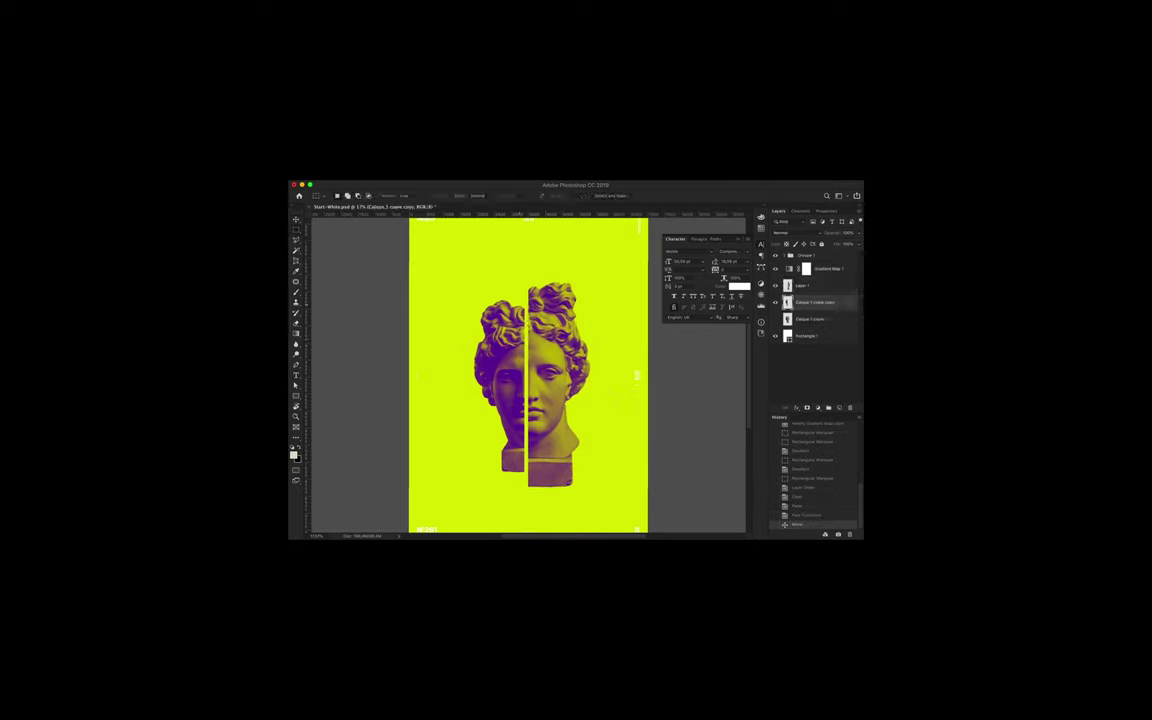
pyautogui.moveTo(530, 305); pyautogui.dragTo(527, 468)
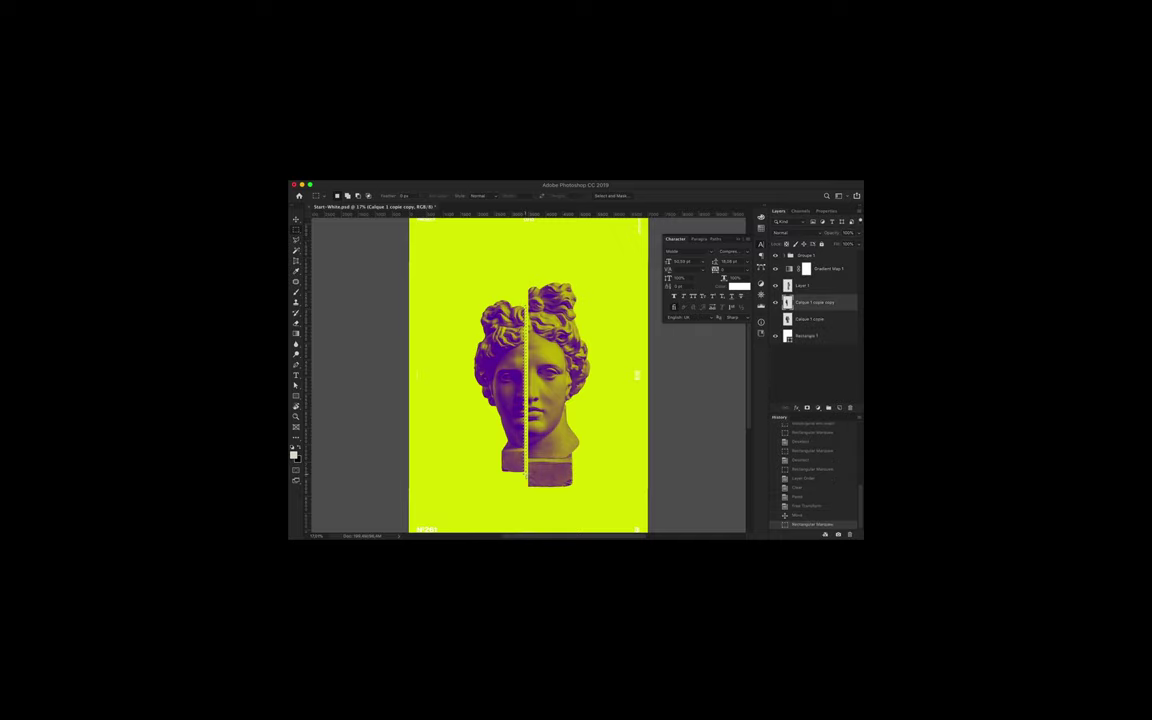
pyautogui.hotkey('ctrl', 'j')
# Nudge the seam strip up and stretch it rightward into horizontal glitch streaks.
pyautogui.press('v')
pyautogui.scroll(5, 524, 287)
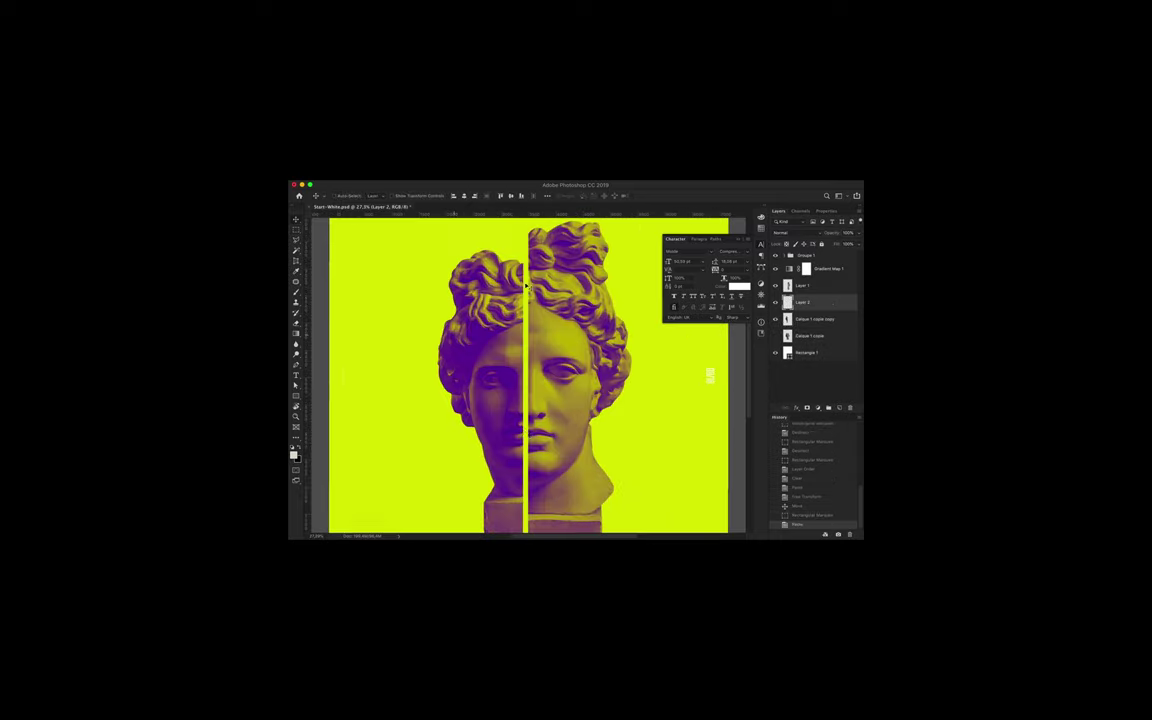
pyautogui.scroll(3, 524, 287)
pyautogui.hotkey('shift', 'Up')
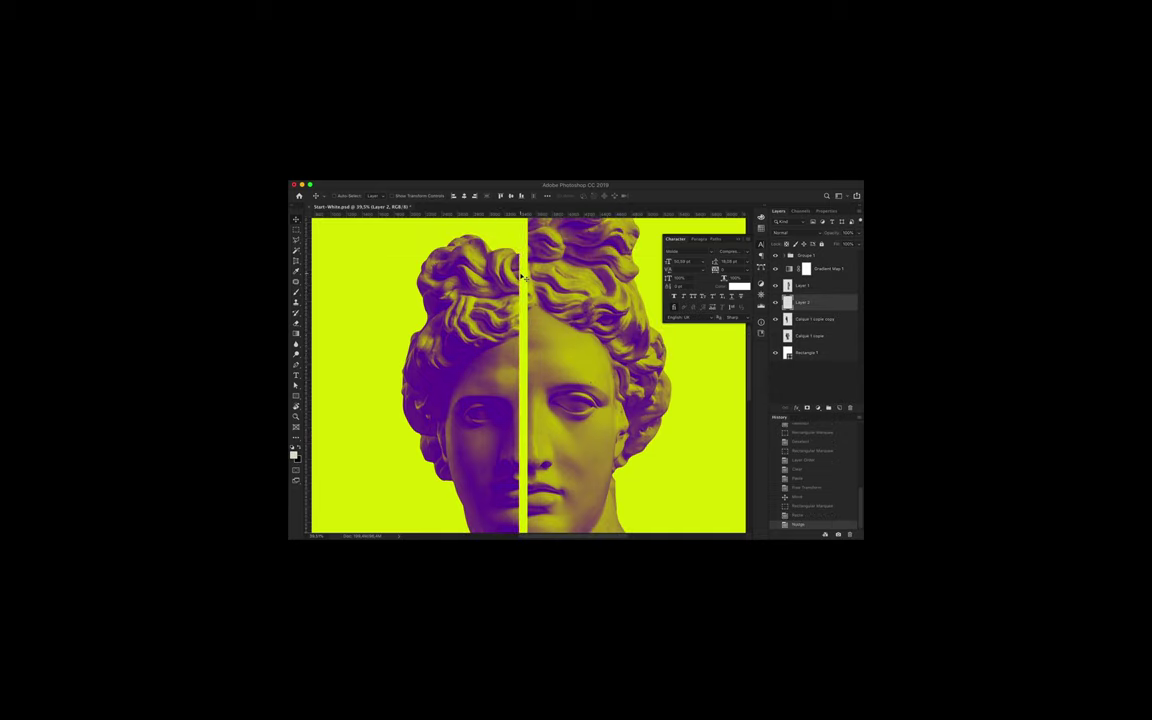
pyautogui.hotkey('ctrl', '0')
pyautogui.hotkey('ctrl', 't')
pyautogui.moveTo(568, 364); pyautogui.dragTo(598, 361)
pyautogui.press('Return')
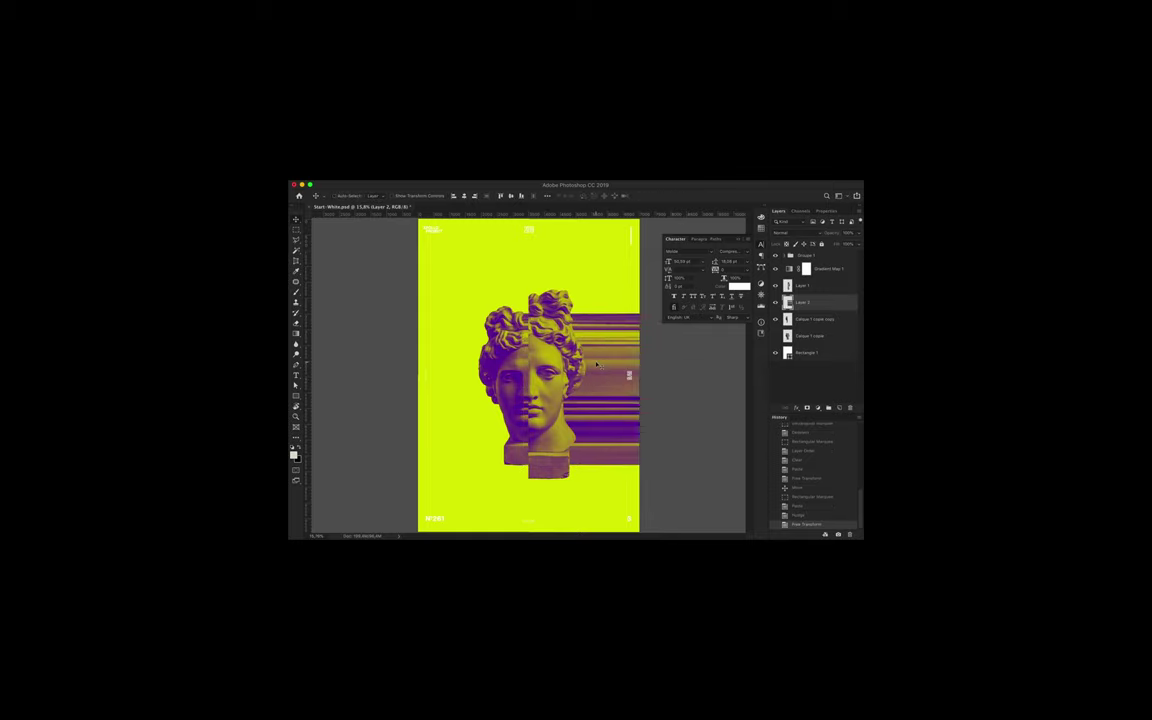
# Select the mirrored half layer and merge it down with Ctrl+E.
pyautogui.press('m')
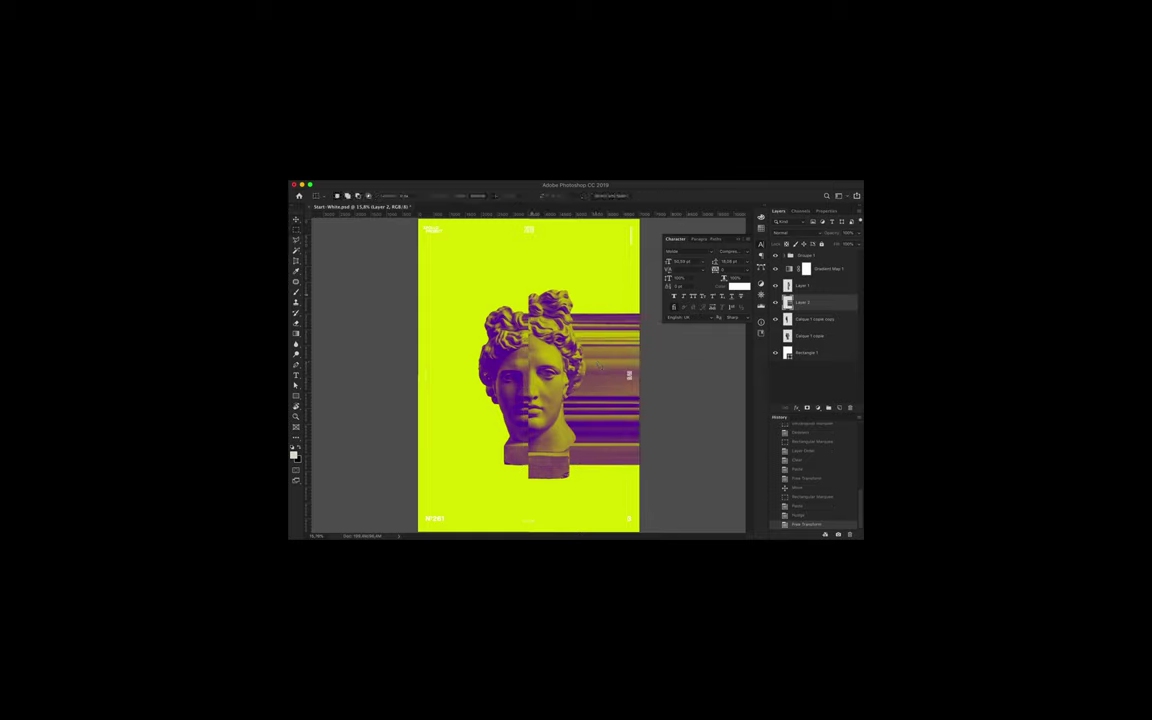
pyautogui.press('v')
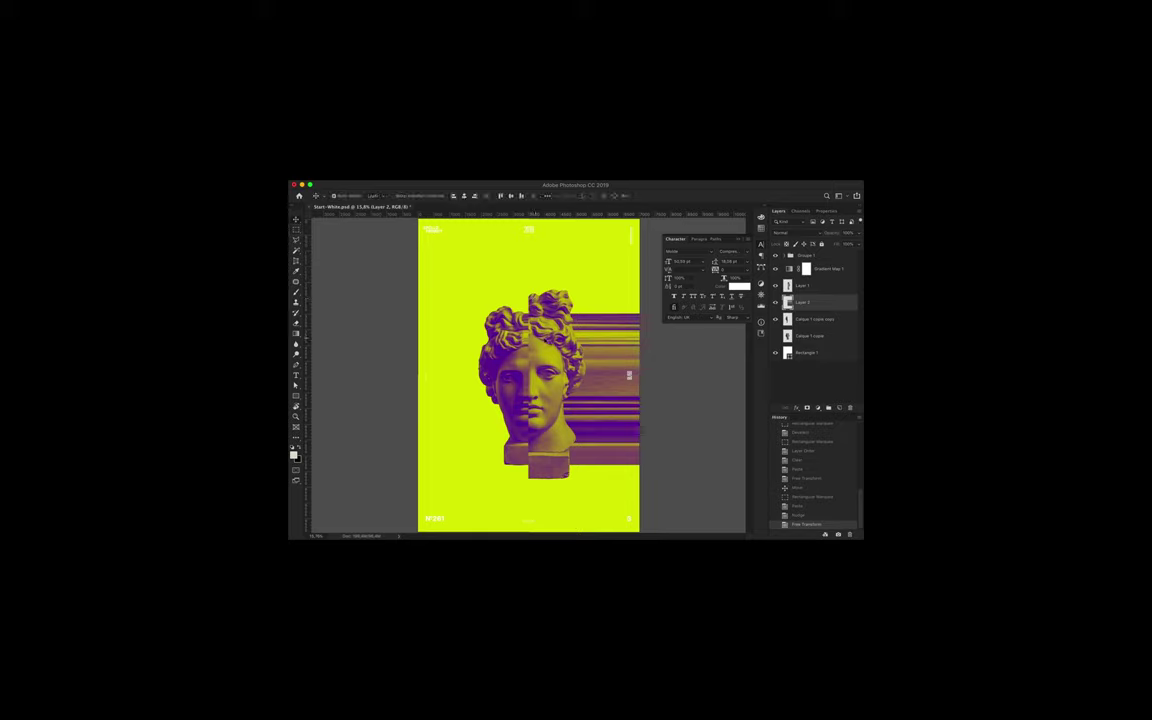
pyautogui.click(801, 285)
pyautogui.hotkey('ctrl', 'e')
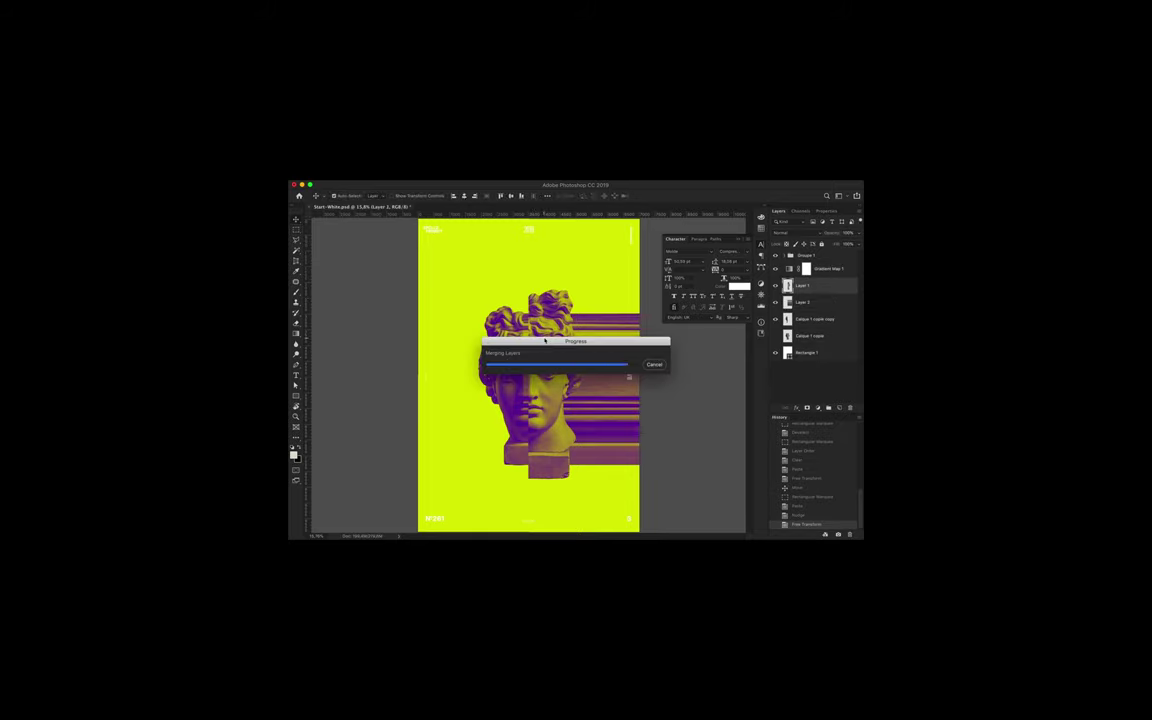
# Rotate the duplicated head half counter-clockwise.
pyautogui.hotkey('ctrl', 't')
pyautogui.moveTo(505, 298); pyautogui.dragTo(474, 330)
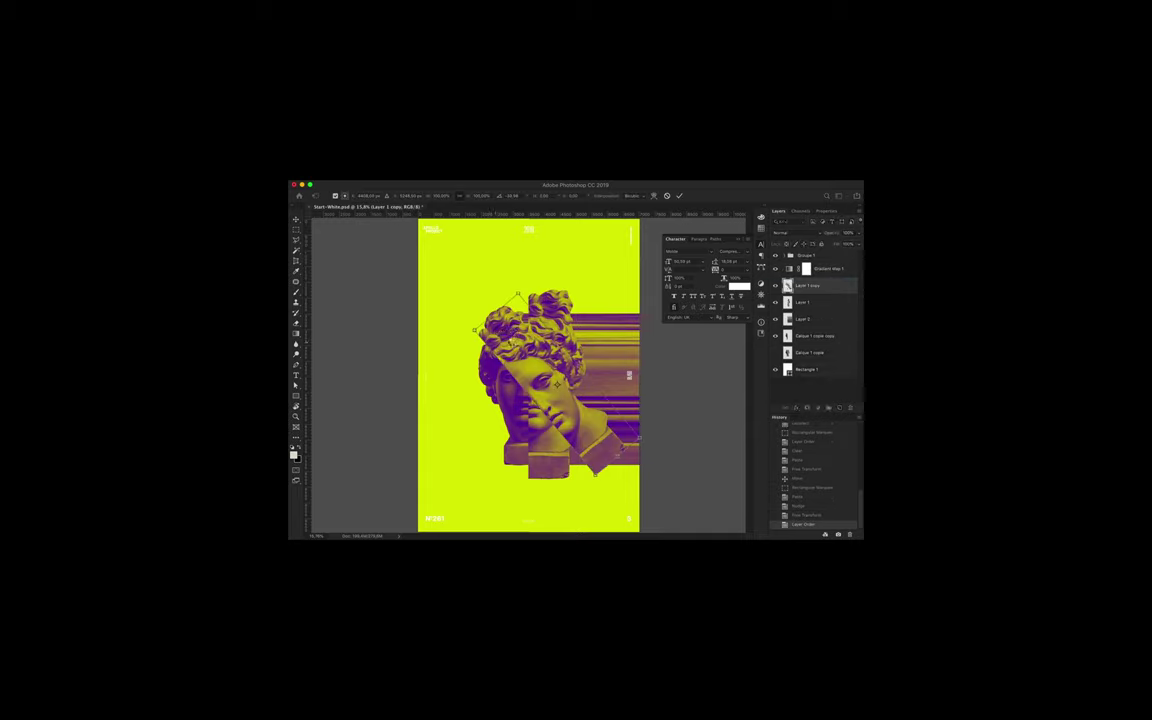
pyautogui.press('Return')
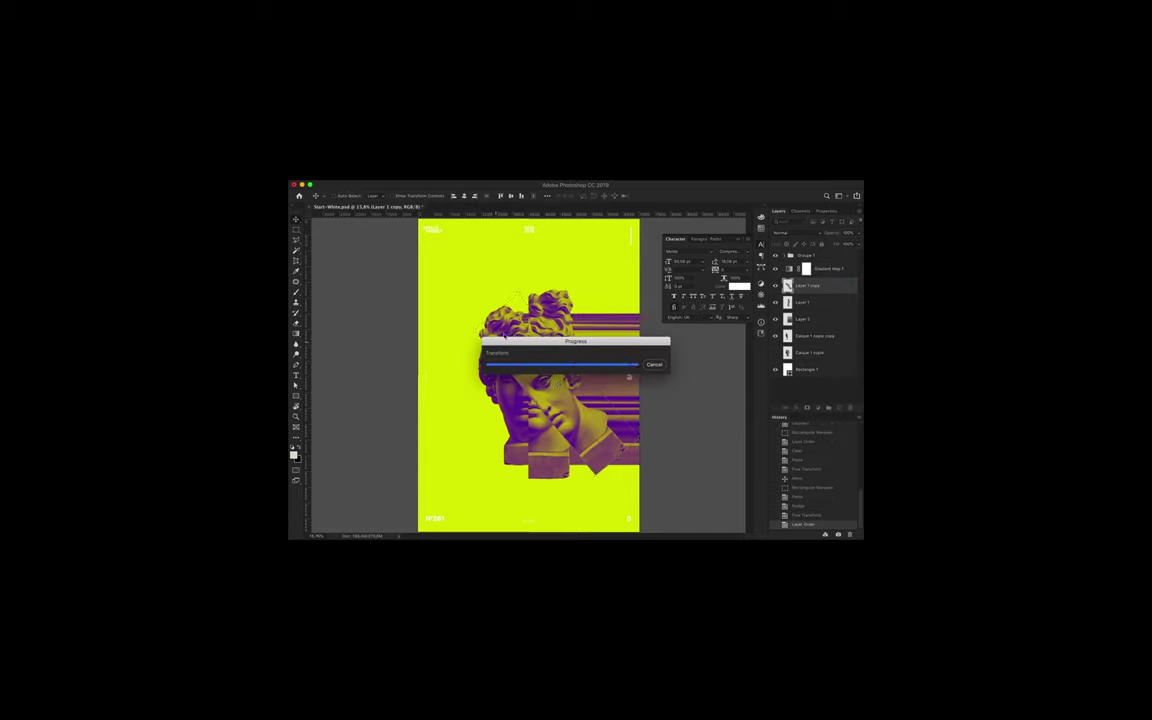
# Copy a narrow head slice and stretch it upward into a tall column over the head.
pyautogui.press('m')
pyautogui.moveTo(511, 343)
pyautogui.mouseDown()
pyautogui.moveTo(548, 320)
pyautogui.moveTo(505, 338)
pyautogui.mouseUp()
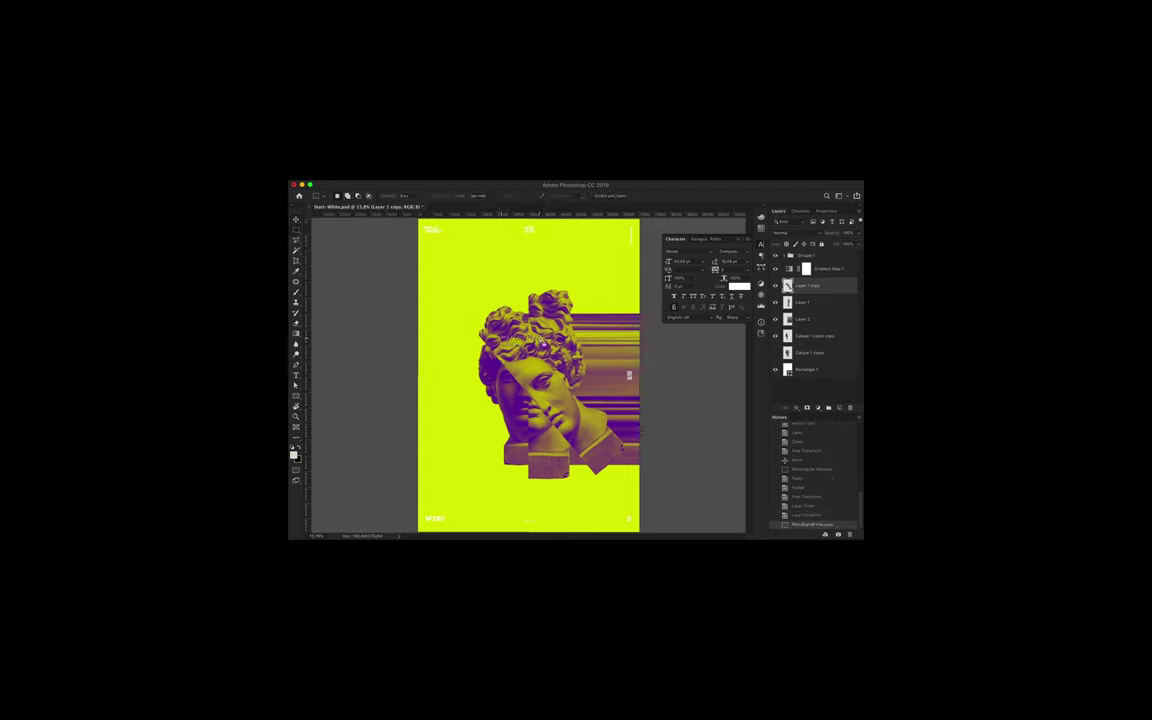
pyautogui.press('v')
pyautogui.hotkey('ctrl', 'c')
pyautogui.hotkey('ctrl', 'v')
pyautogui.hotkey('ctrl', 't')
pyautogui.moveTo(520, 320); pyautogui.dragTo(531, 231)
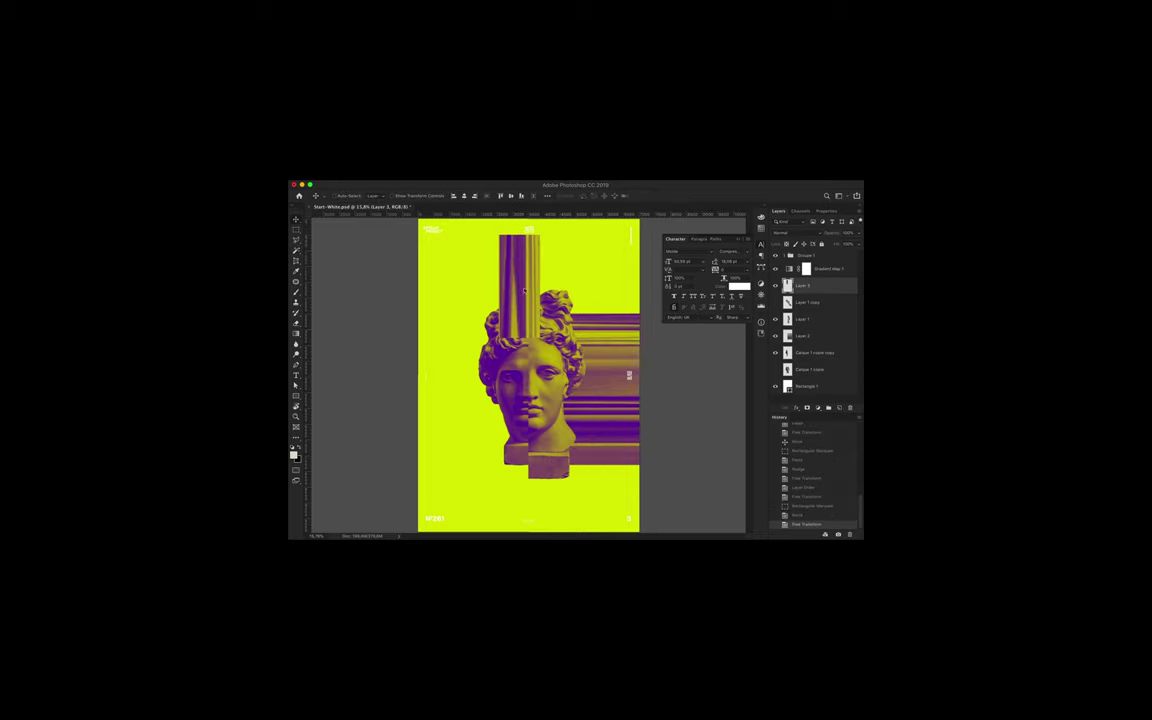
pyautogui.moveTo(494, 238); pyautogui.dragTo(526, 258)
# Delete the tall column layer and select a small area at the seam's top.
pyautogui.press('Delete')
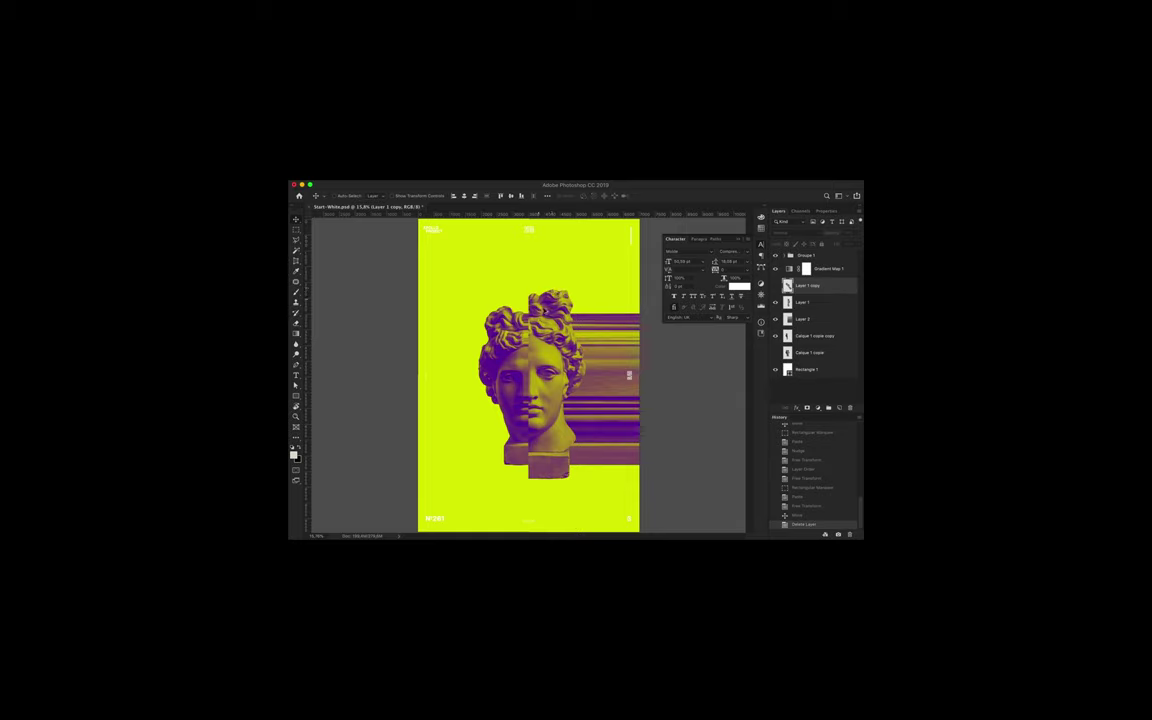
pyautogui.press('m')
pyautogui.moveTo(522, 292); pyautogui.dragTo(530, 311)
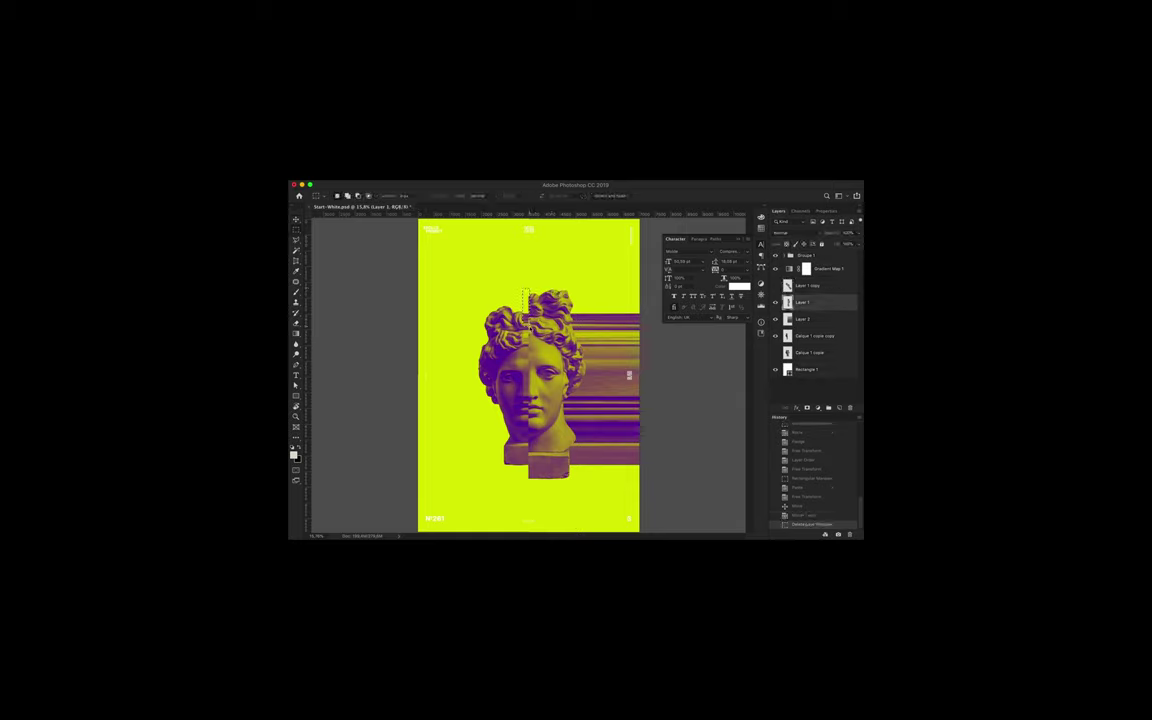
# Paste the seam-top slice near the head top and stretch it leftward.
pyautogui.hotkey('ctrl', 'c')
pyautogui.hotkey('ctrl', 'v')
pyautogui.scroll(5, 535, 330)
pyautogui.press('v')
pyautogui.moveTo(540, 340); pyautogui.dragTo(548, 325)
pyautogui.scroll(5, 548, 325)
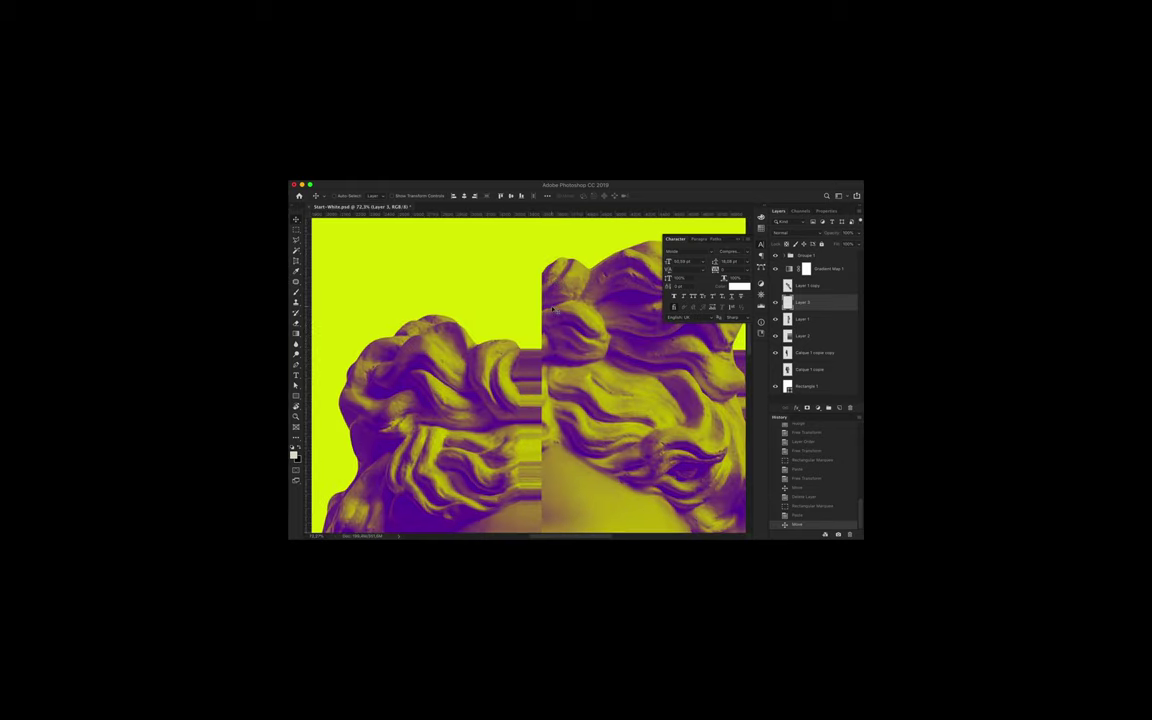
pyautogui.scroll(-8, 548, 310)
pyautogui.hotkey('ctrl', 't')
pyautogui.moveTo(505, 310); pyautogui.dragTo(418, 310)
pyautogui.press('Return')
# Move Layer 3 below the statue copy and copy-paste a thin slice from the statue base.
pyautogui.moveTo(802, 302); pyautogui.dragTo(805, 360)
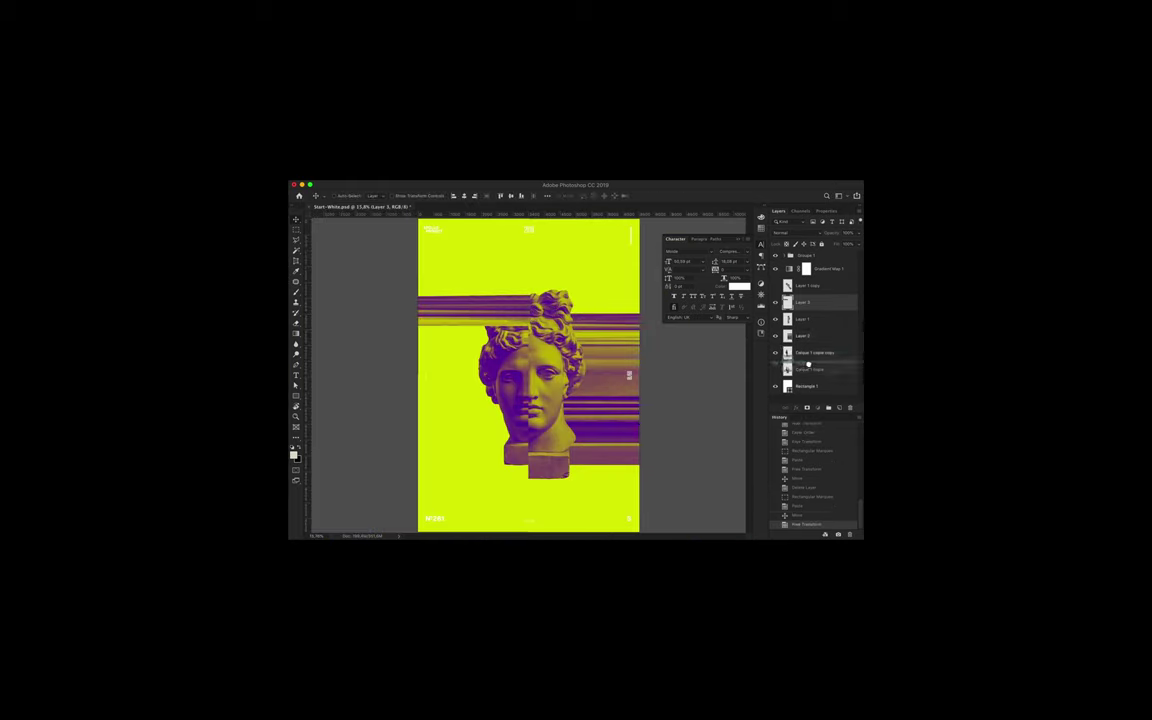
pyautogui.press('m')
pyautogui.moveTo(523, 442); pyautogui.dragTo(529, 481)
pyautogui.hotkey('ctrl', 'c')
pyautogui.press('Return')
pyautogui.hotkey('ctrl', 'v')
# Shift the pasted base strip up and stretch it to the poster's left edge.
pyautogui.press('v')
pyautogui.scroll(5, 525, 382)
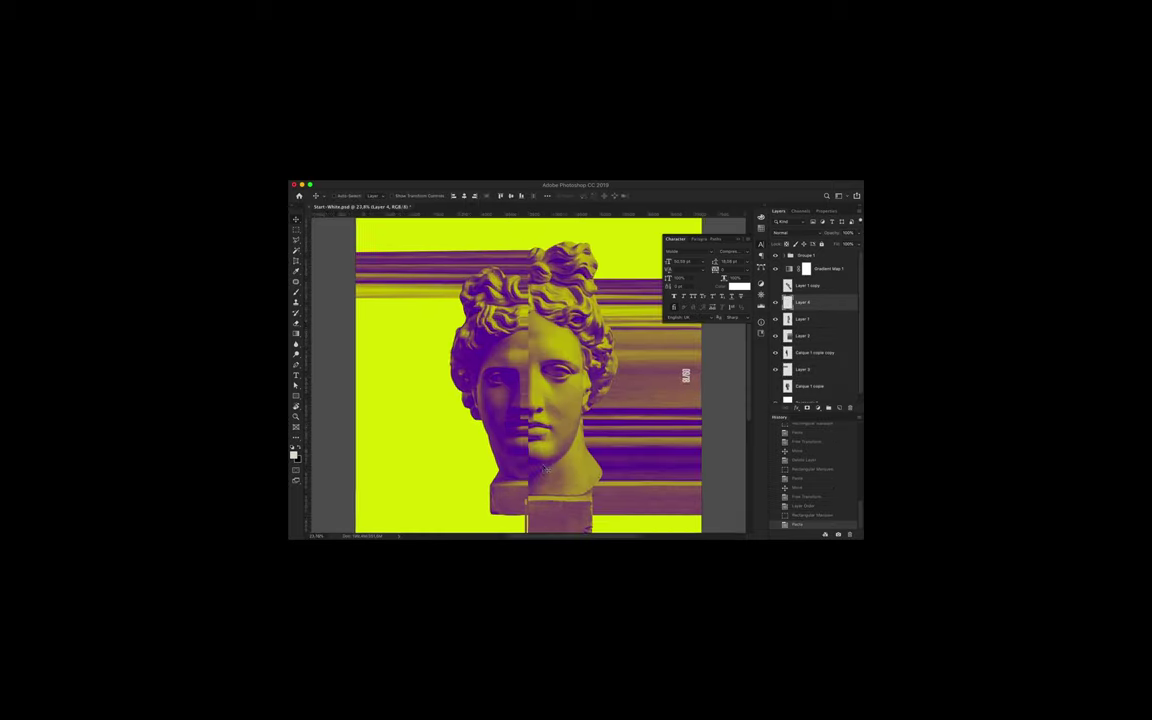
pyautogui.moveTo(530, 522); pyautogui.dragTo(530, 462)
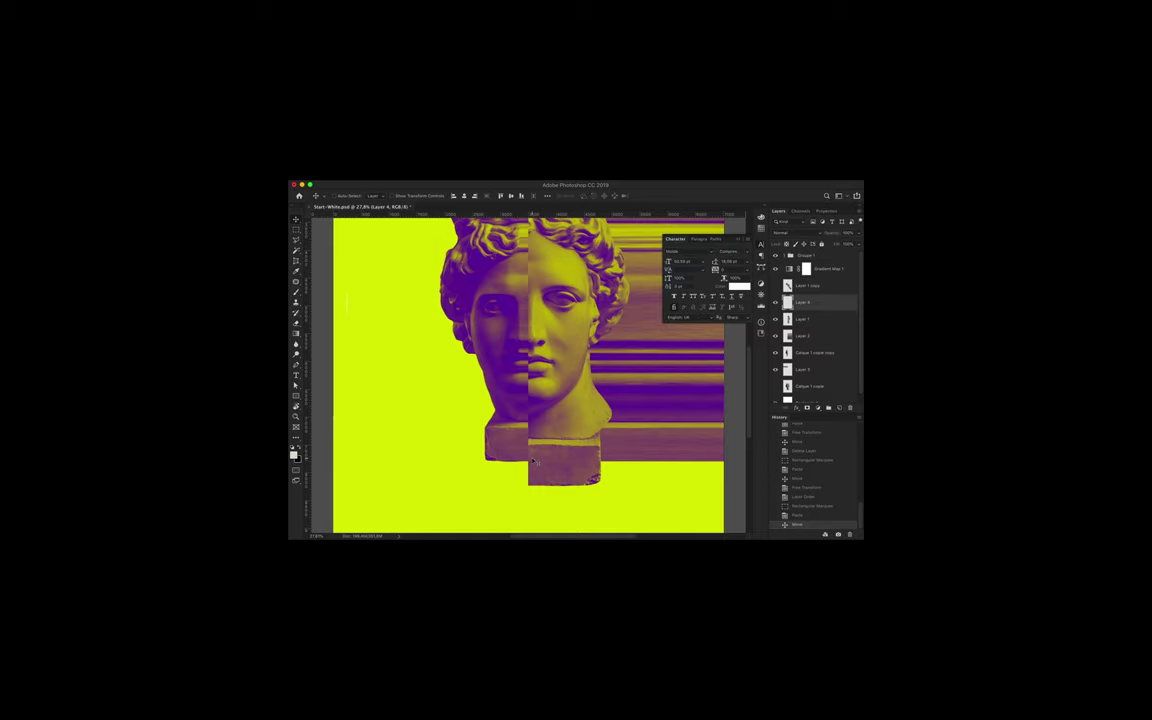
pyautogui.hotkey('ctrl', 't')
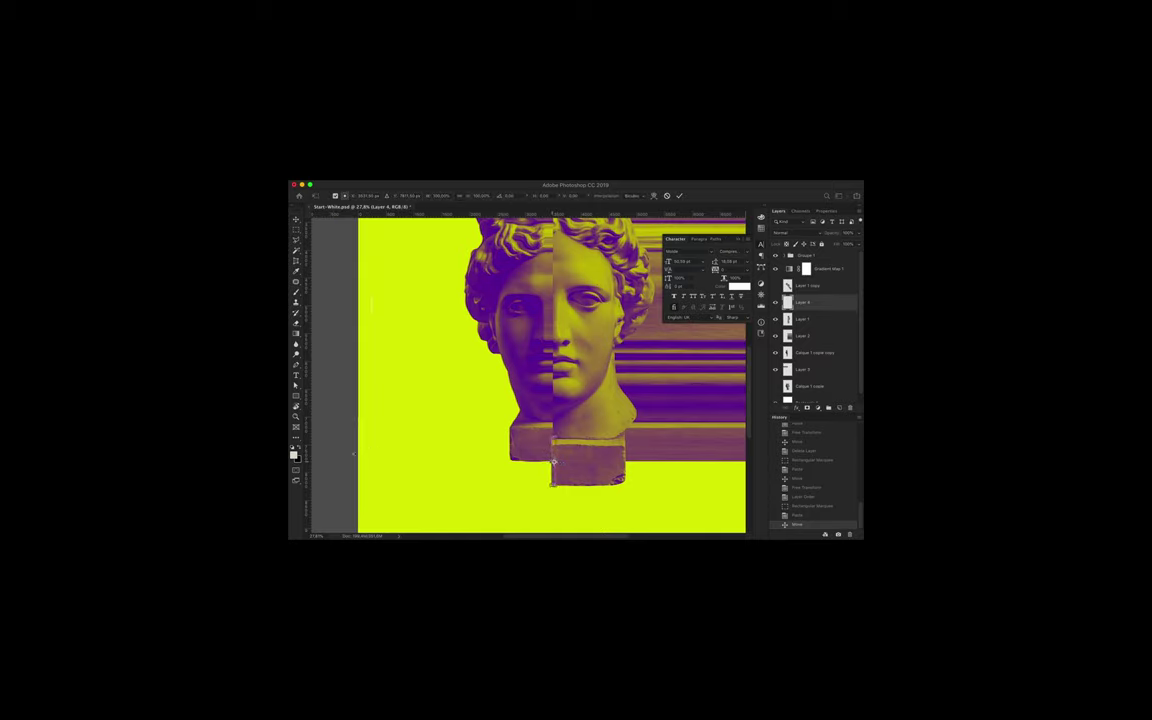
pyautogui.moveTo(530, 461); pyautogui.dragTo(358, 461)
pyautogui.press('Return')
# Copy and paste another statue slice as a new layer for resizing.
pyautogui.scroll(-2, 472, 337)
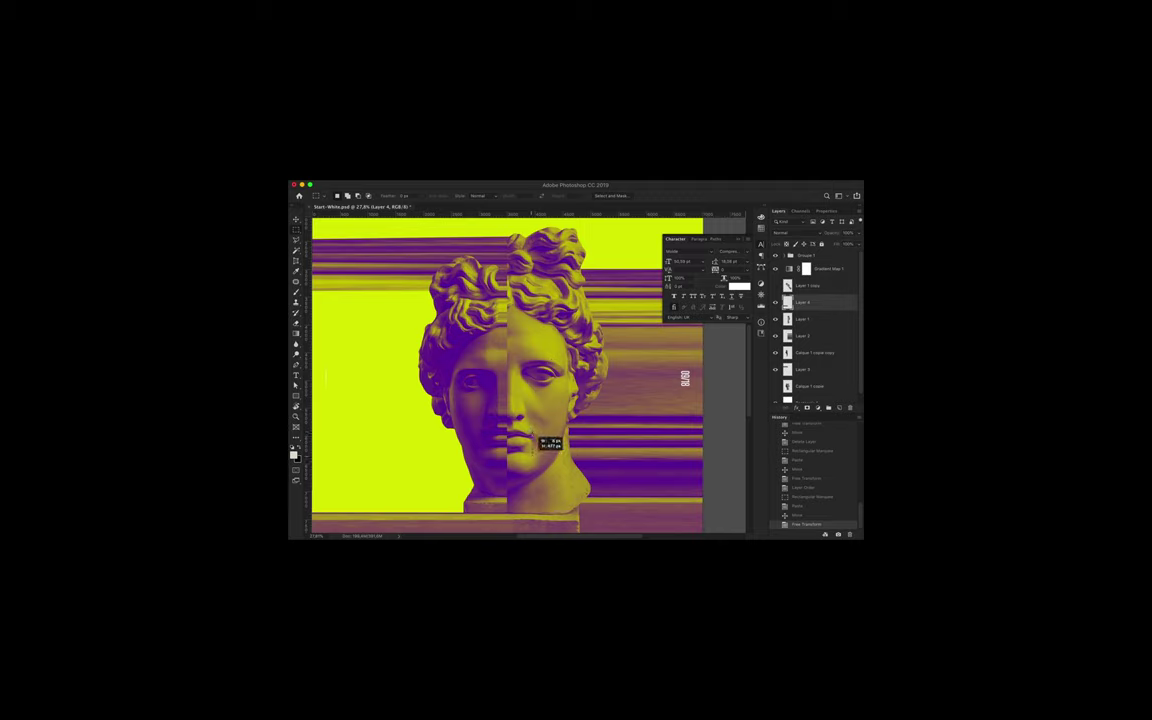
pyautogui.hotkey('ctrl', 'c')
pyautogui.press('Return')
pyautogui.hotkey('ctrl', 'v')
pyautogui.hotkey('ctrl', 't')
# Stretch the pasted slice into a wide horizontal strip.
pyautogui.moveTo(679, 440); pyautogui.dragTo(701, 441)
pyautogui.press('Return')
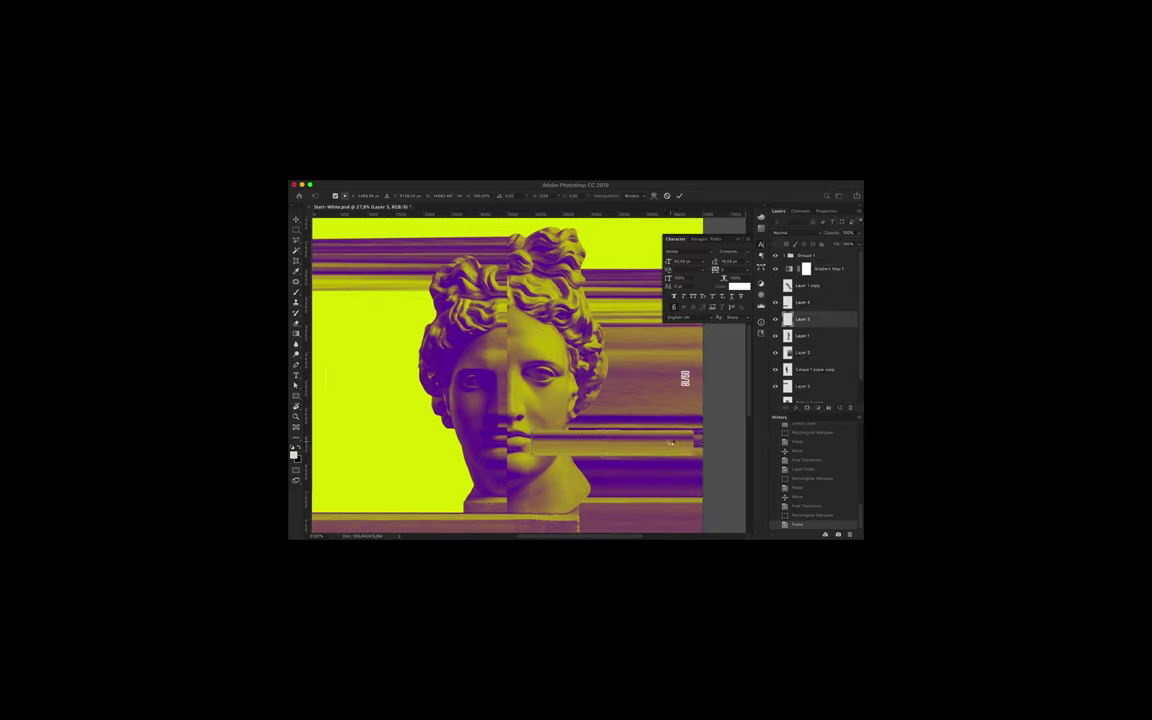
pyautogui.hscroll(-3, 672, 443)
# Copy a strip from the Calque 1 copie copy layer and stretch it out to the left.
pyautogui.press('m')
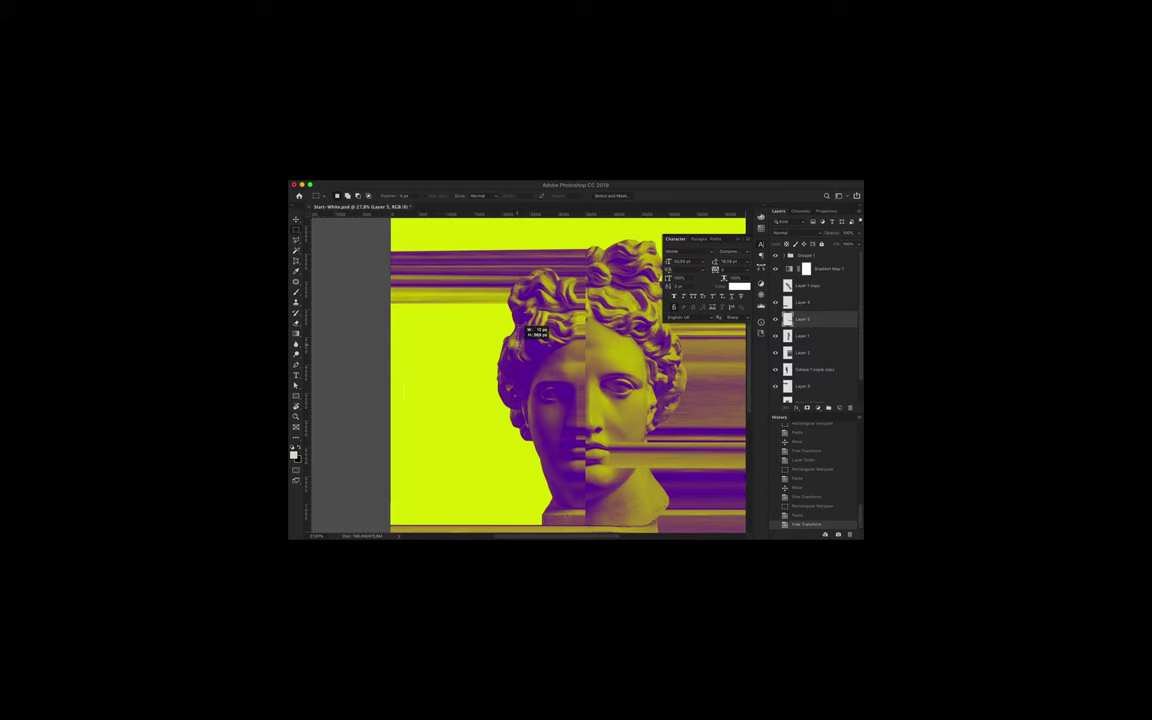
pyautogui.click(818, 370)
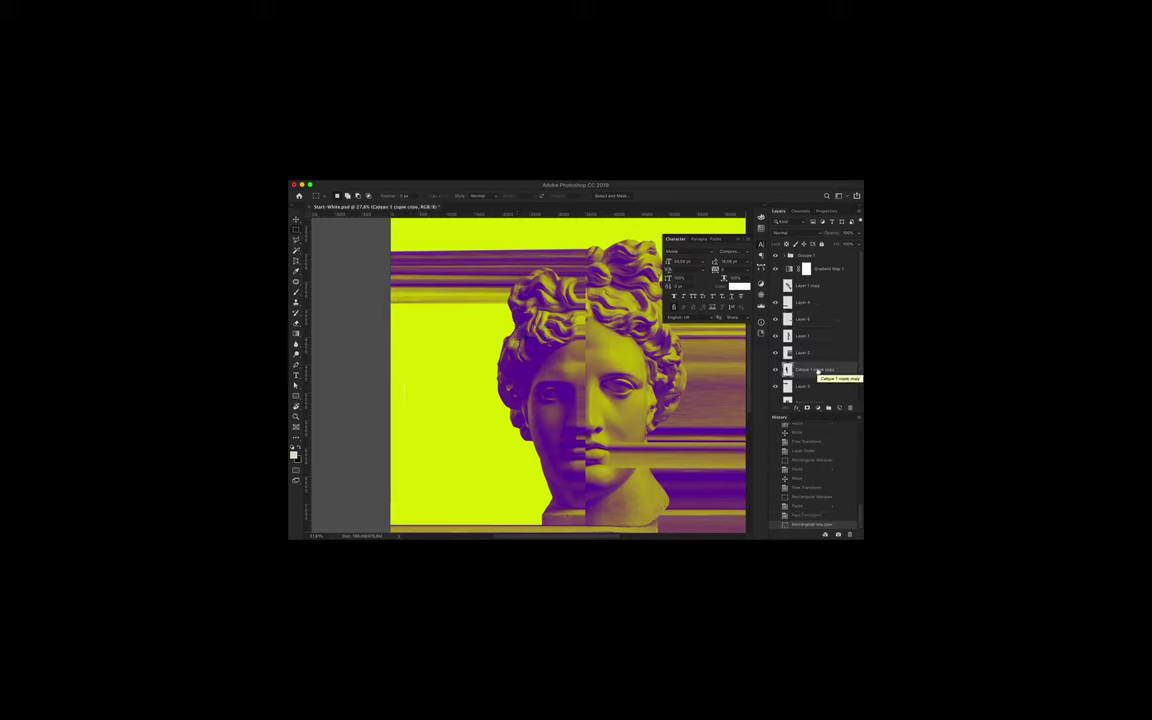
pyautogui.hotkey('ctrl', 'j')
pyautogui.hotkey('ctrl', 't')
pyautogui.moveTo(478, 335); pyautogui.dragTo(386, 335)
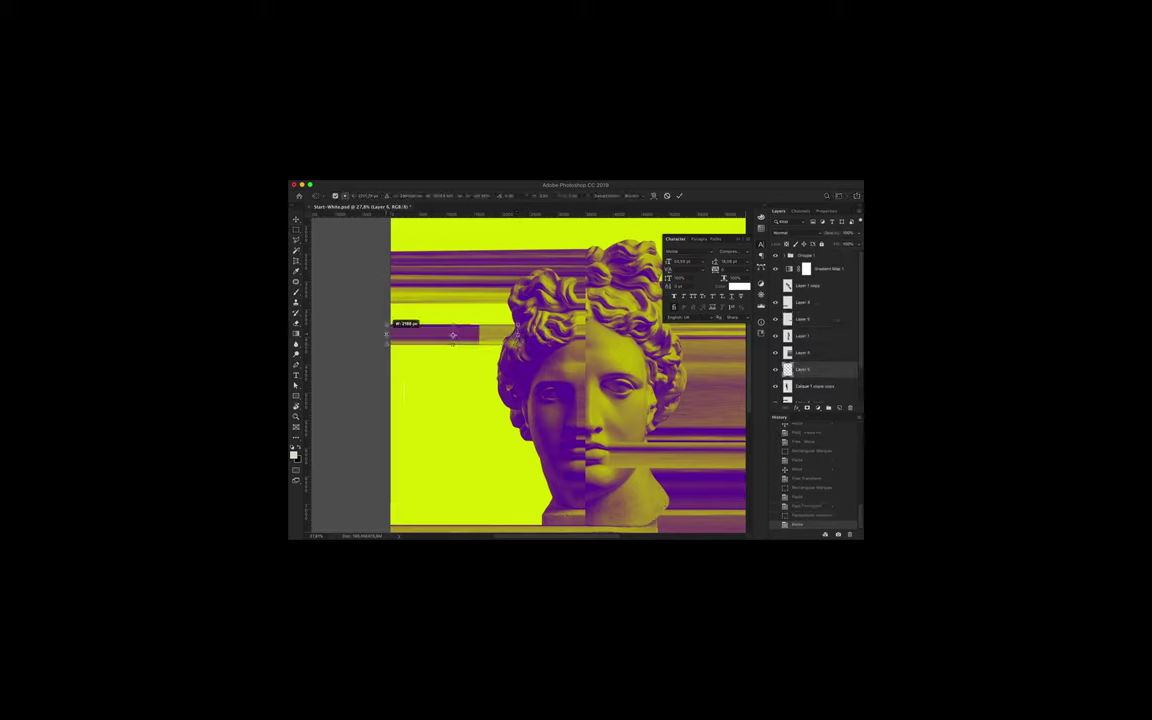
pyautogui.press('Return')
pyautogui.press('v')
# Select a thin face slice on Layer 3 and rotate it.
pyautogui.hscroll(5, 455, 368)
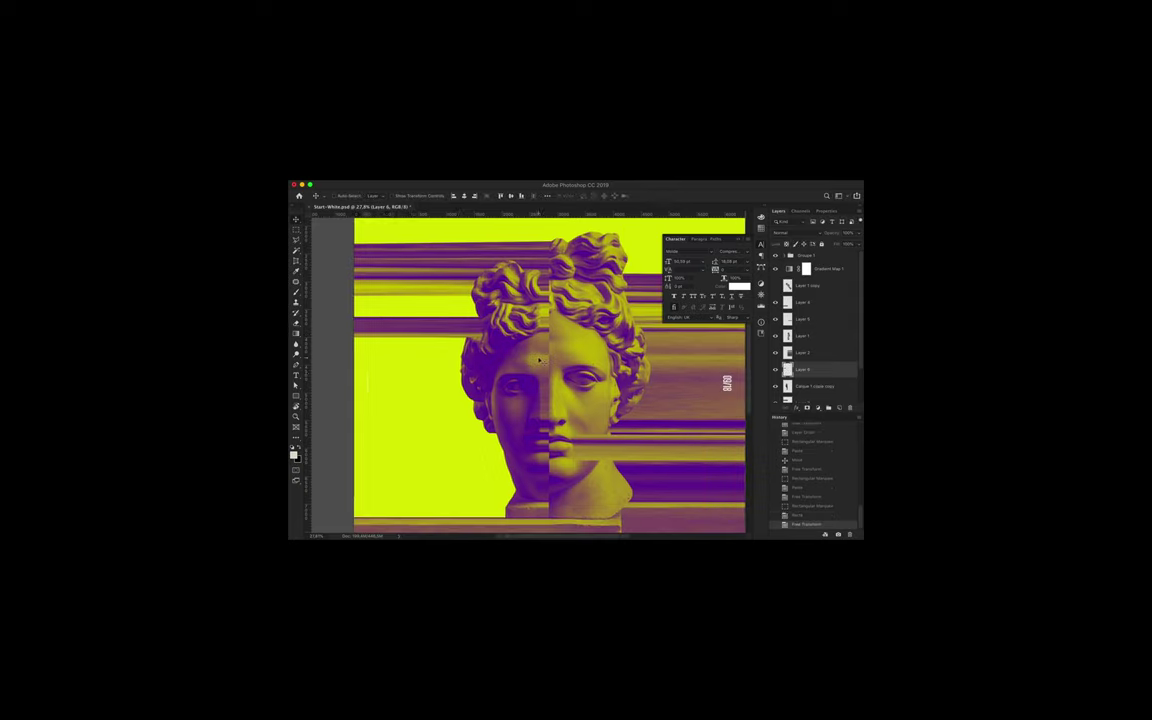
pyautogui.hotkey('ctrl', '0')
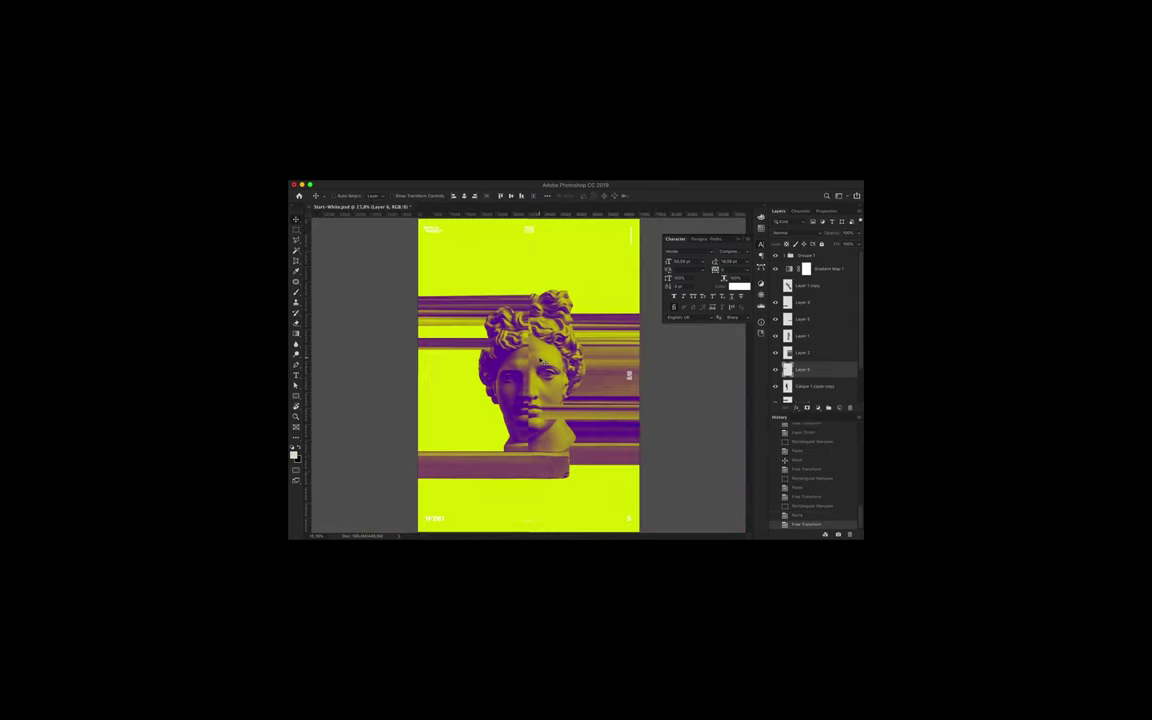
pyautogui.press('z')
pyautogui.moveTo(514, 285); pyautogui.dragTo(528, 335)
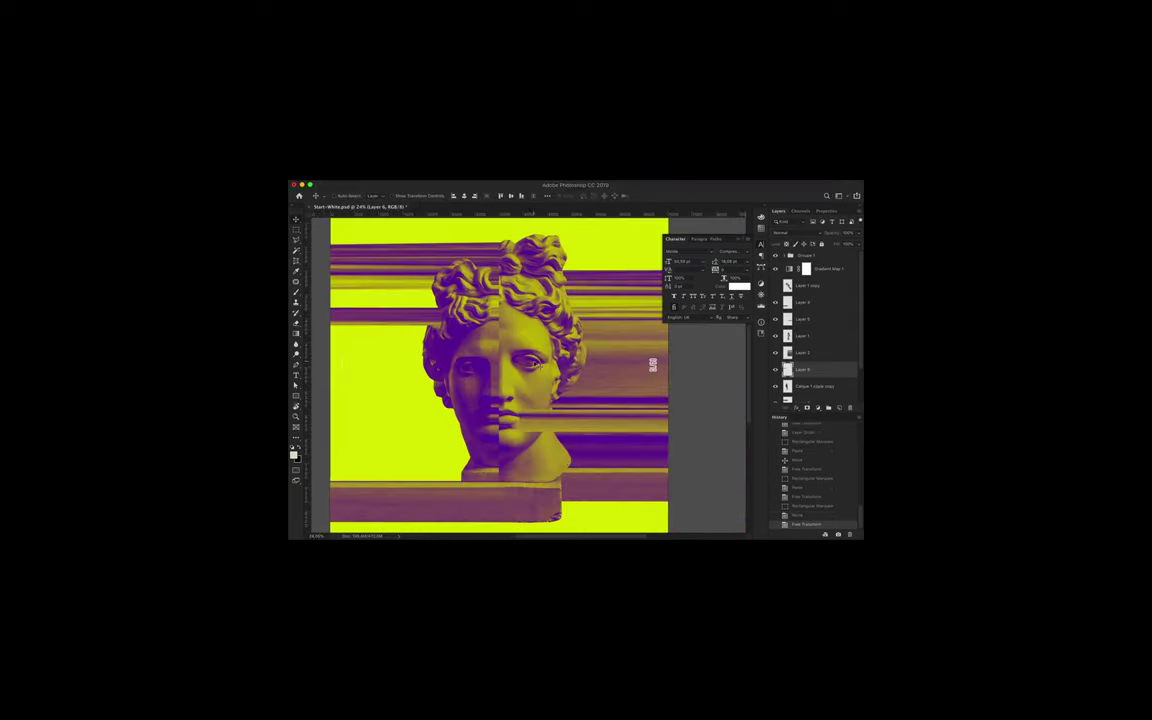
pyautogui.keyDown('ctrl'); pyautogui.click(529, 332); pyautogui.keyUp('ctrl')
pyautogui.press('m')
pyautogui.moveTo(522, 311); pyautogui.dragTo(524, 350)
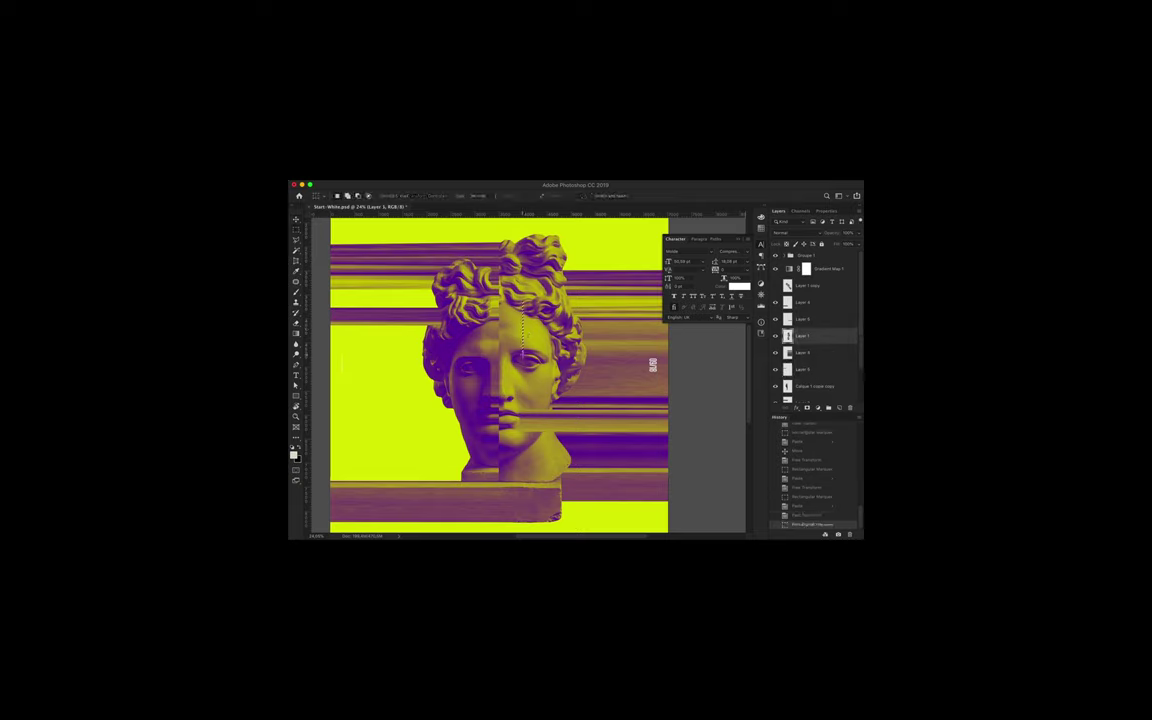
pyautogui.click(380, 184)
pyautogui.moveTo(392, 369)
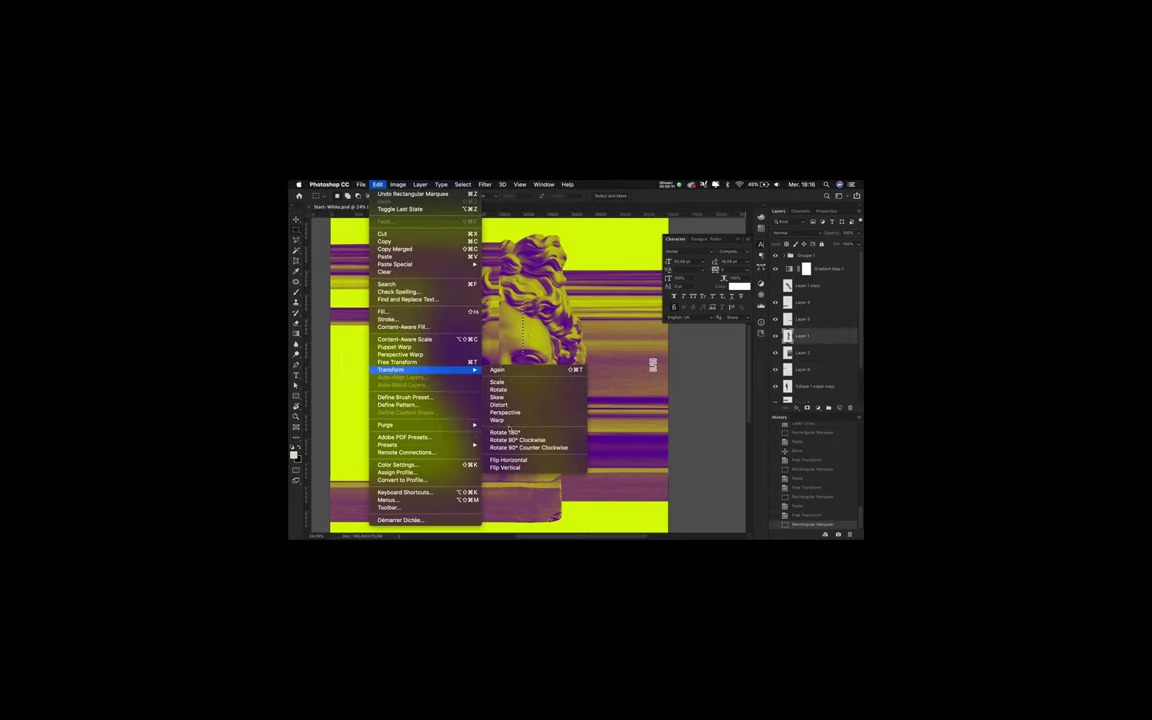
pyautogui.click(498, 389)
pyautogui.press('Return')
# Paste the rotated slice as a new layer, undo it, then redo to restore Layer 7.
pyautogui.hotkey('ctrl', 'c')
pyautogui.hotkey('ctrl', 'v')
pyautogui.hotkey('ctrl', 't')
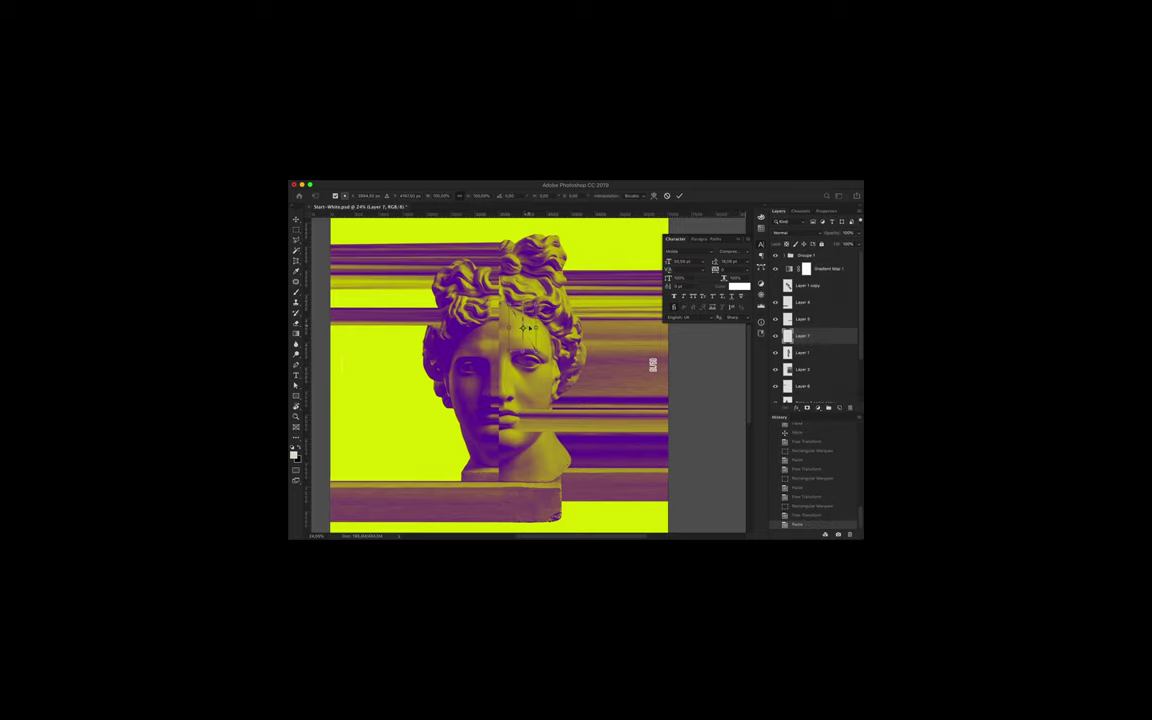
pyautogui.moveTo(522, 327); pyautogui.dragTo(517, 330)
pyautogui.press('Escape')
pyautogui.hotkey('ctrl', 'alt', 'z')
pyautogui.hotkey('ctrl', 'alt', 'z')
pyautogui.hotkey('ctrl', 'alt', 'z')
pyautogui.hotkey('ctrl', 'alt', 'z')
pyautogui.press('m')
pyautogui.press('v')
pyautogui.hotkey('ctrl', 'shift', 'z')
pyautogui.hotkey('ctrl', 'shift', 'z')
pyautogui.hotkey('ctrl', 'shift', 'z')
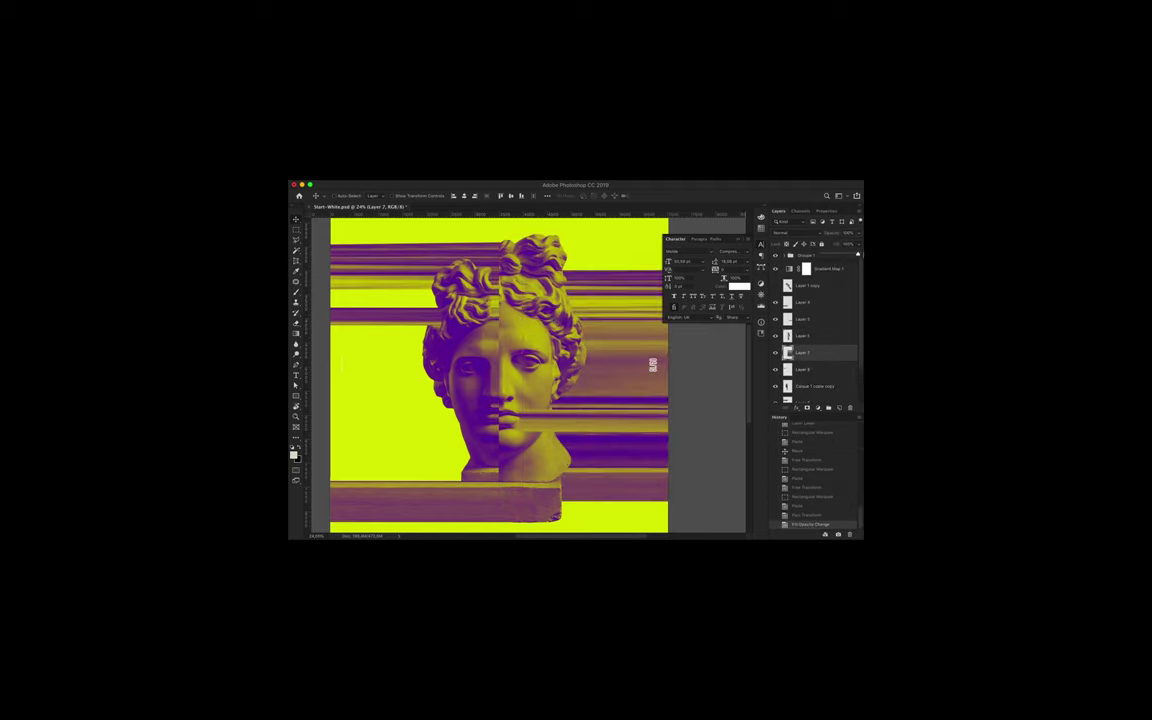
# Alt-drag a duplicate of the head upward and move the head slice further left beside the face.
pyautogui.hotkey('alt', ',')
pyautogui.scroll(-1, 537, 343)
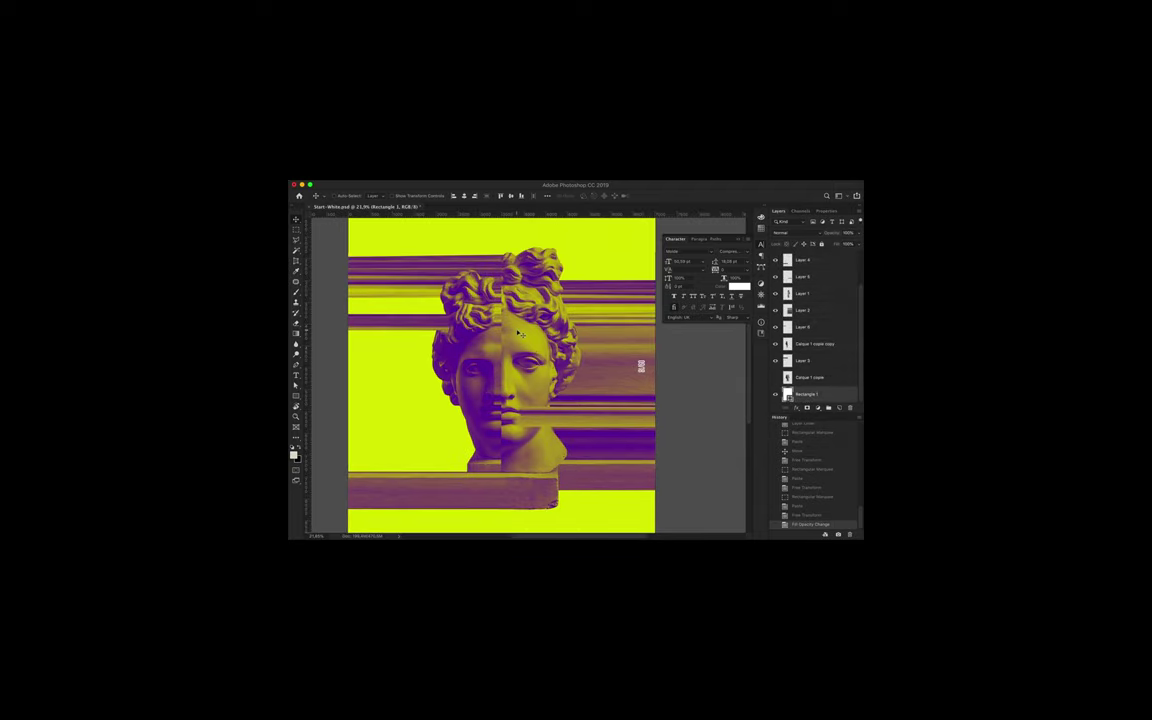
pyautogui.keyDown('ctrl'); pyautogui.click(481, 340); pyautogui.keyUp('ctrl')
pyautogui.moveTo(474, 344); pyautogui.dragTo(518, 312)
pyautogui.scroll(-5, 500, 380)
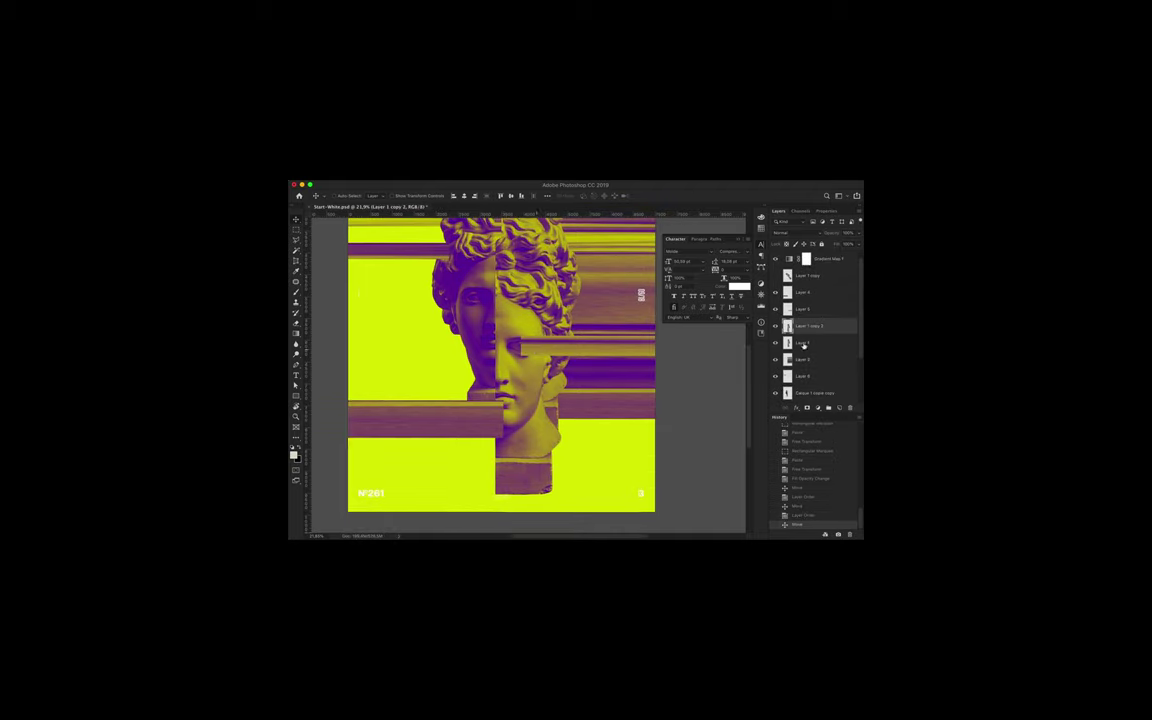
pyautogui.moveTo(540, 448)
pyautogui.mouseDown()
pyautogui.moveTo(495, 447)
pyautogui.moveTo(457, 468)
pyautogui.moveTo(451, 446)
pyautogui.mouseUp()
pyautogui.hotkey('ctrl', 't')
pyautogui.moveTo(460, 355); pyautogui.dragTo(433, 400)
pyautogui.press('Return')
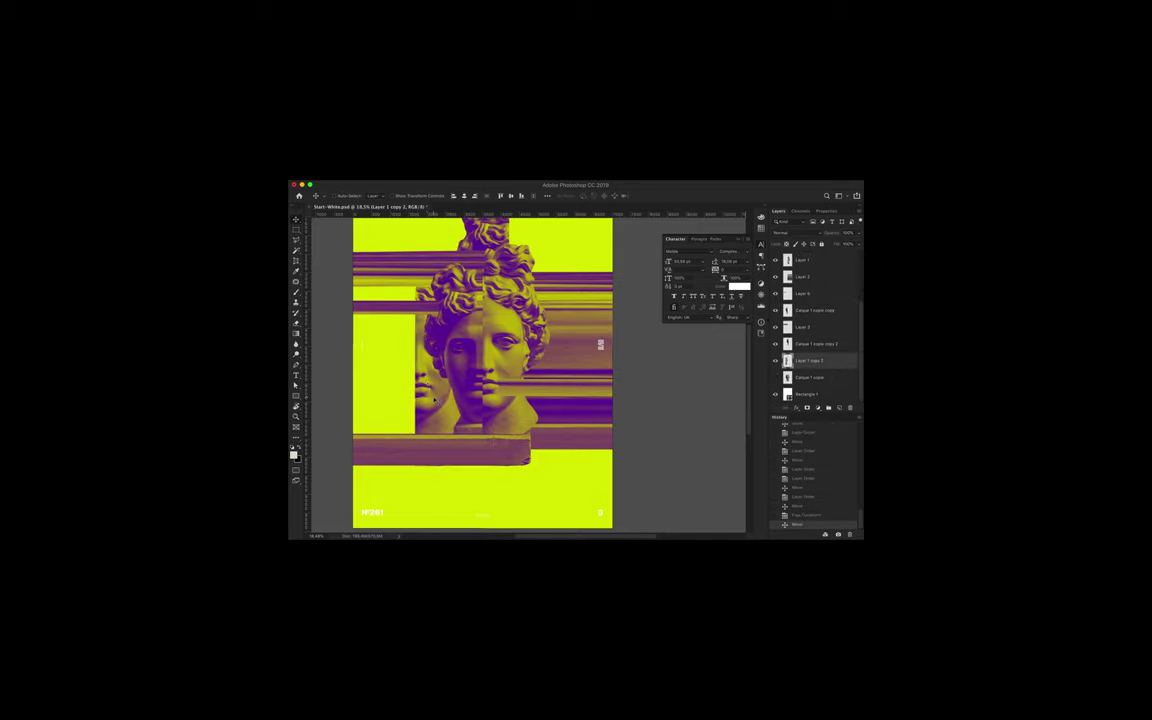
# Copy a small area beside the face onto a new layer.
pyautogui.press('m')
pyautogui.moveTo(428, 350)
pyautogui.mouseDown()
pyautogui.moveTo(357, 380)
pyautogui.moveTo(369, 359)
pyautogui.mouseUp()
pyautogui.hotkey('ctrl', 'd')
pyautogui.hotkey('ctrl', 'j')
pyautogui.hotkey('ctrl', 't')
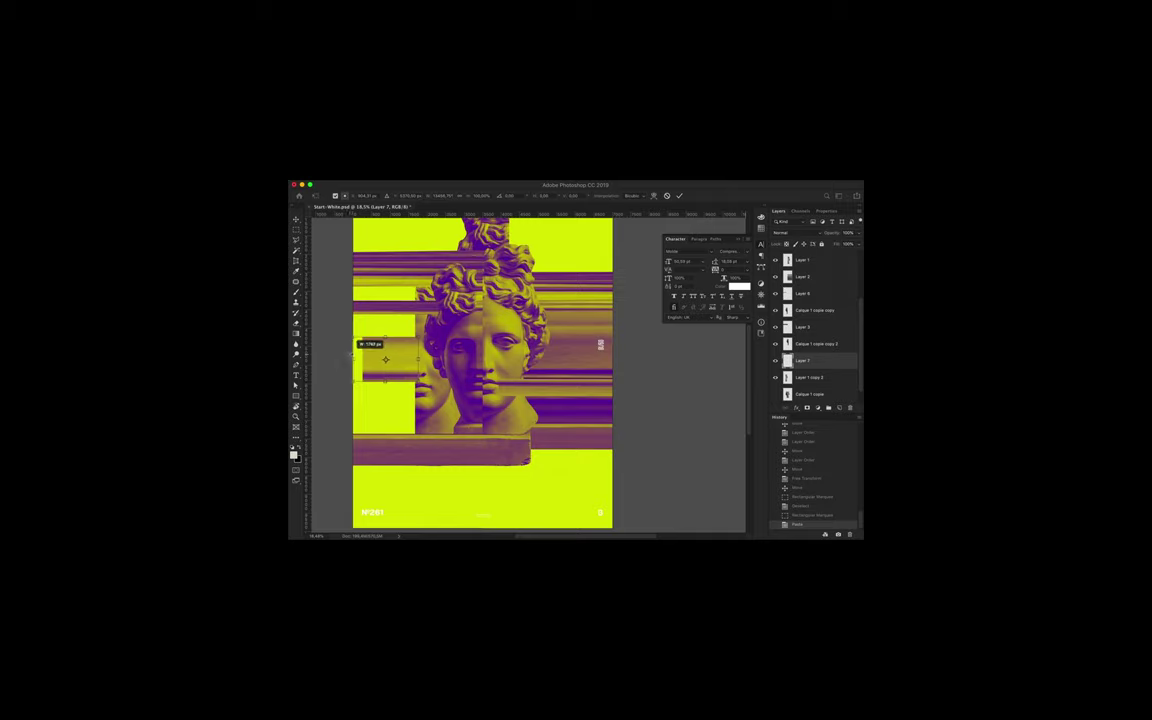
# Commit the current strip, then copy a tall upper-head band onto a new stretched layer.
pyautogui.press('Return')
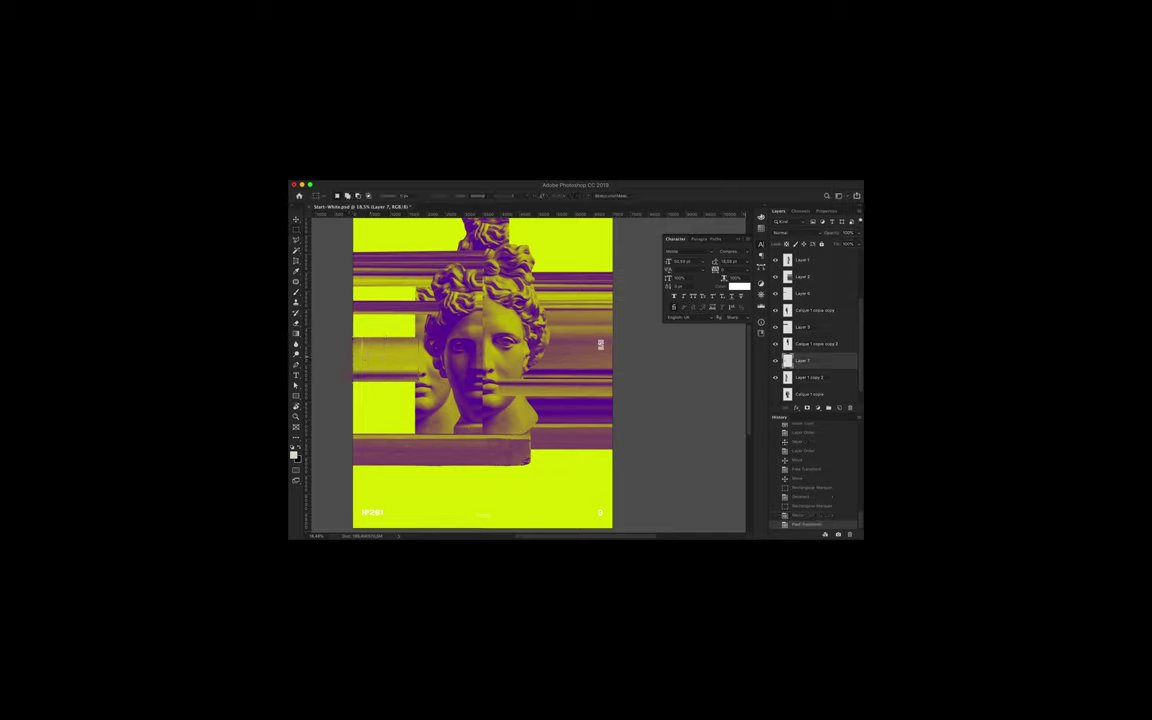
pyautogui.scroll(2, 482, 370)
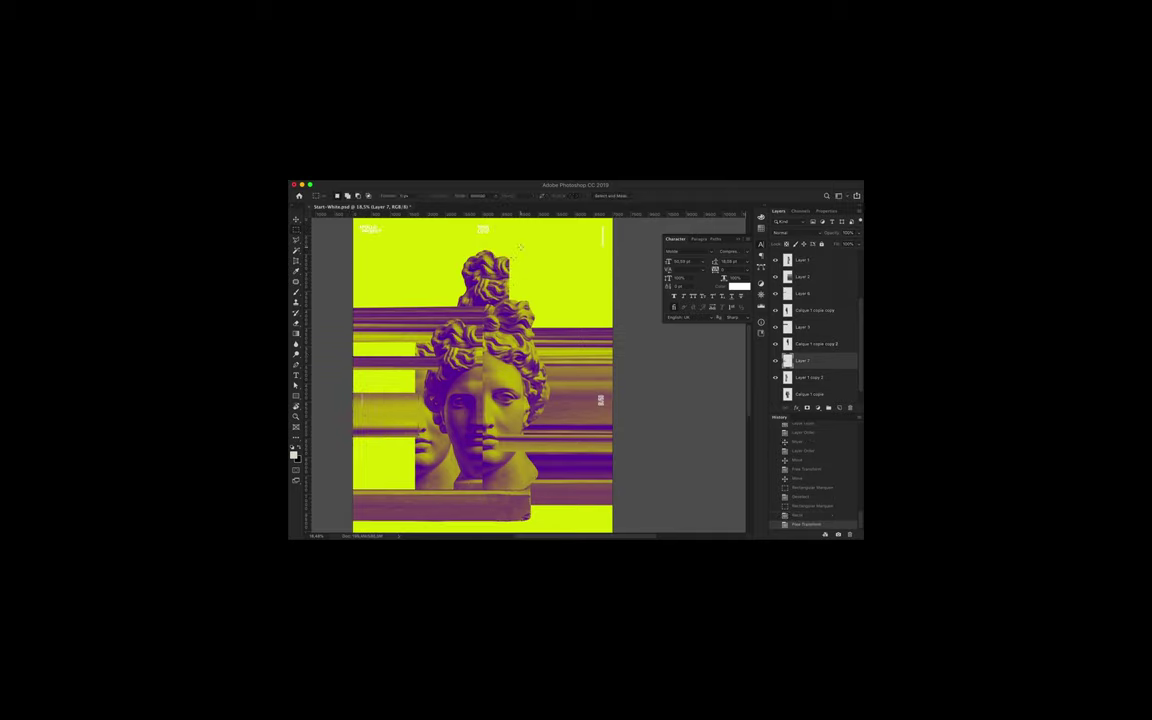
pyautogui.hotkey('alt', ']')
pyautogui.moveTo(509, 252)
pyautogui.mouseDown()
pyautogui.moveTo(510, 270)
pyautogui.moveTo(618, 284)
pyautogui.mouseUp()
pyautogui.hotkey('ctrl', 'j')
pyautogui.hotkey('ctrl', 't')
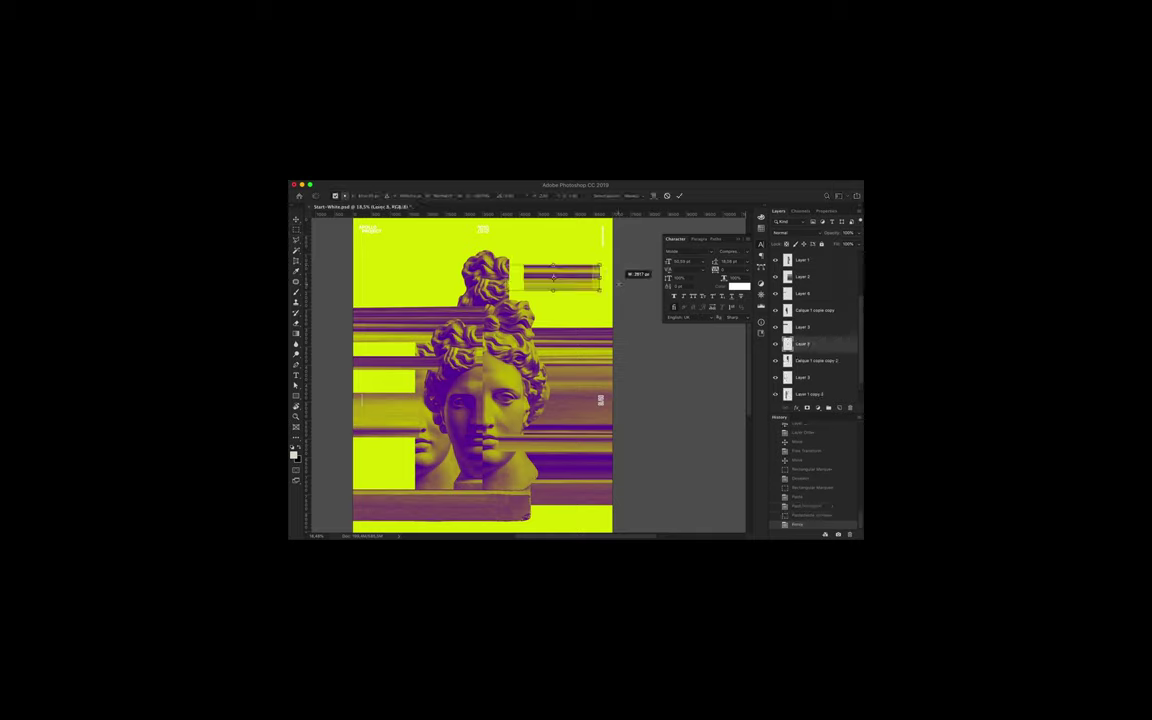
pyautogui.press('Return')
pyautogui.scroll(-3, 482, 370)
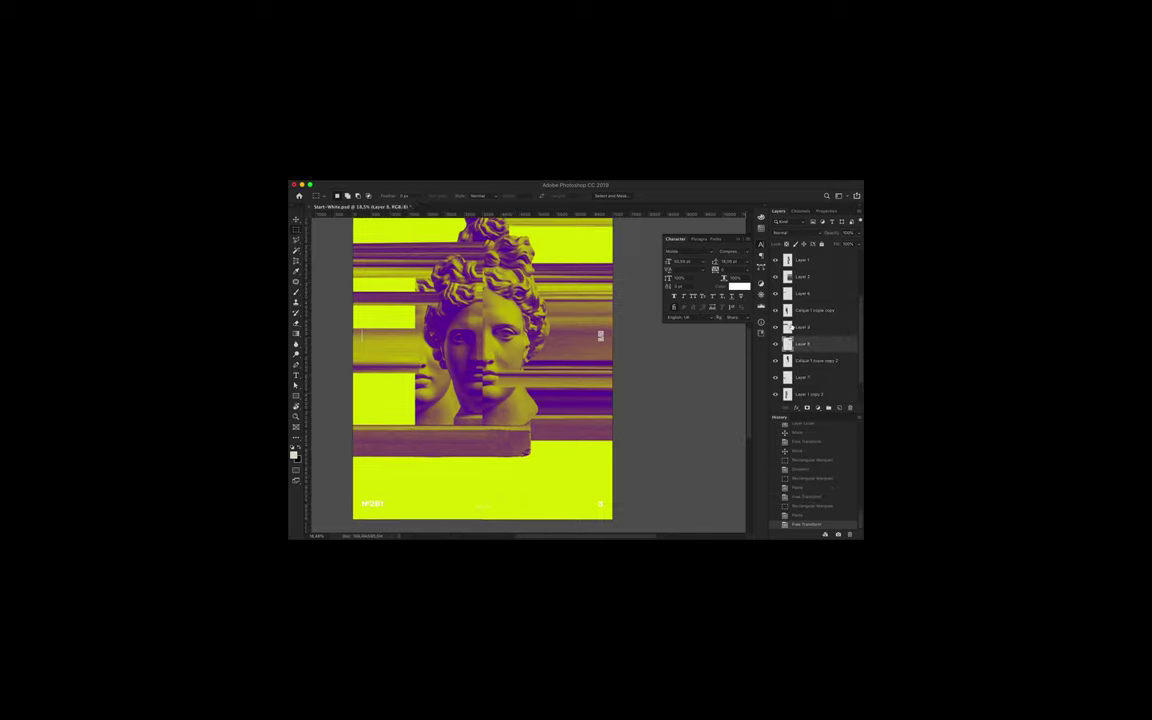
# Move the Calque 1 copie bust base lower on the poster.
pyautogui.click(810, 377)
pyautogui.press('v')
pyautogui.moveTo(502, 375)
pyautogui.mouseDown()
pyautogui.moveTo(502, 420)
pyautogui.moveTo(480, 430)
pyautogui.moveTo(506, 490)
pyautogui.mouseUp()
# Copy a strip near the base into a new layer and stretch it to the right.
pyautogui.press('m')
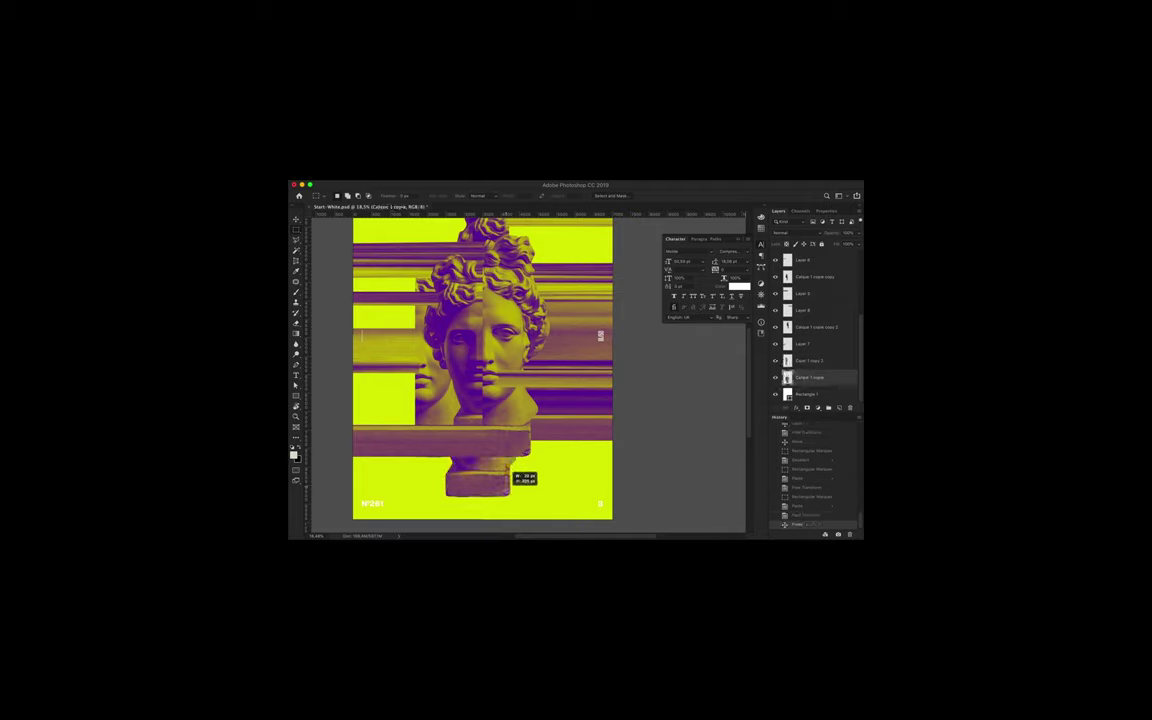
pyautogui.hotkey('ctrl', 'c')
pyautogui.hotkey('ctrl', 'v')
pyautogui.hotkey('ctrl', 't')
pyautogui.moveTo(513, 478); pyautogui.dragTo(614, 472)
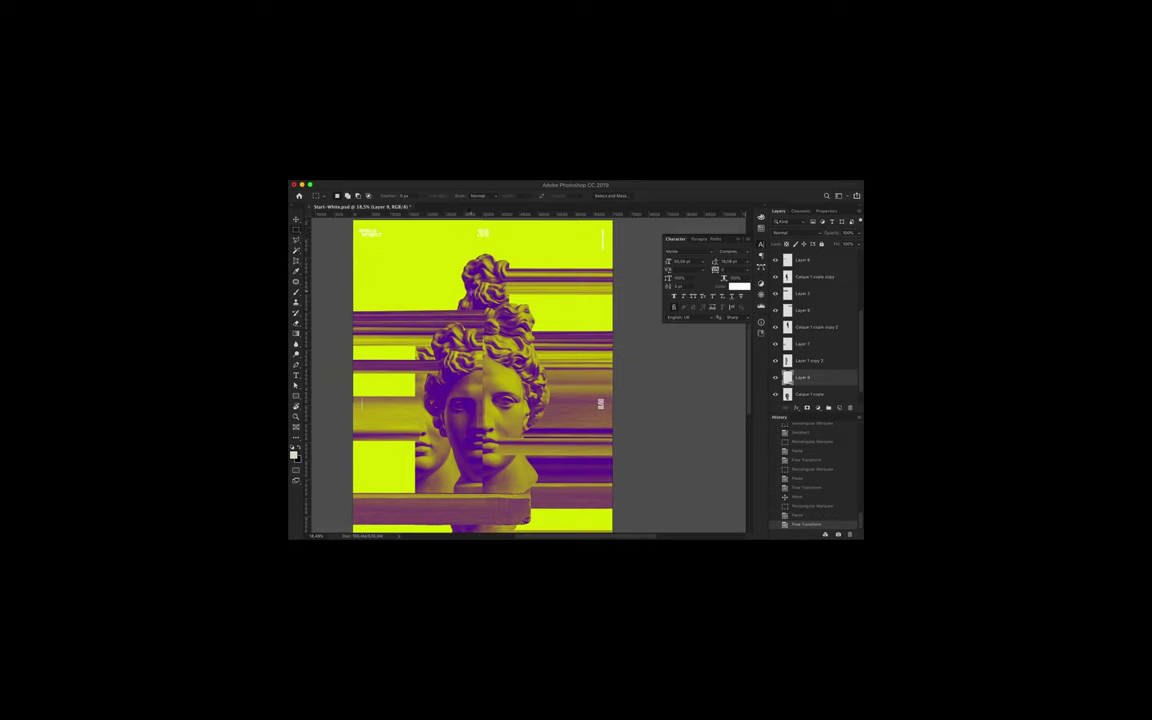
# Copy another thin statue strip into a new layer and stretch it leftward.
pyautogui.moveTo(476, 282); pyautogui.dragTo(428, 262)
pyautogui.hotkey('ctrl', 'c')
pyautogui.hotkey('ctrl', 'v')
pyautogui.hotkey('ctrl', 't')
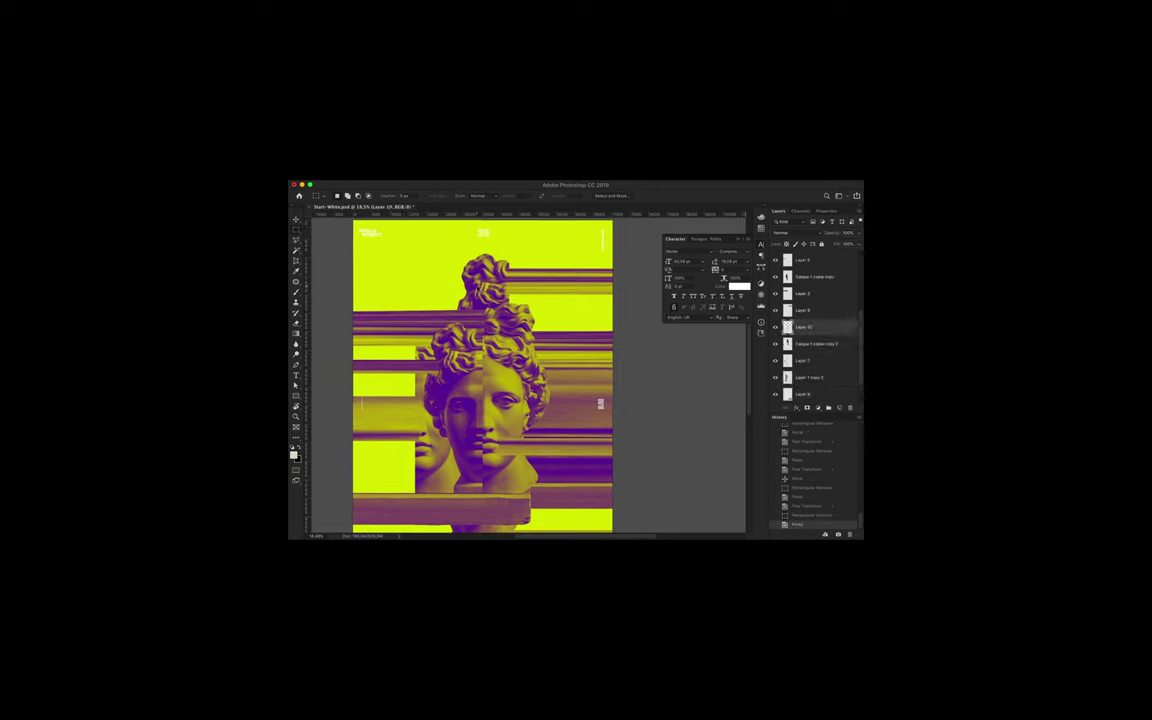
pyautogui.moveTo(405, 295); pyautogui.dragTo(320, 268)
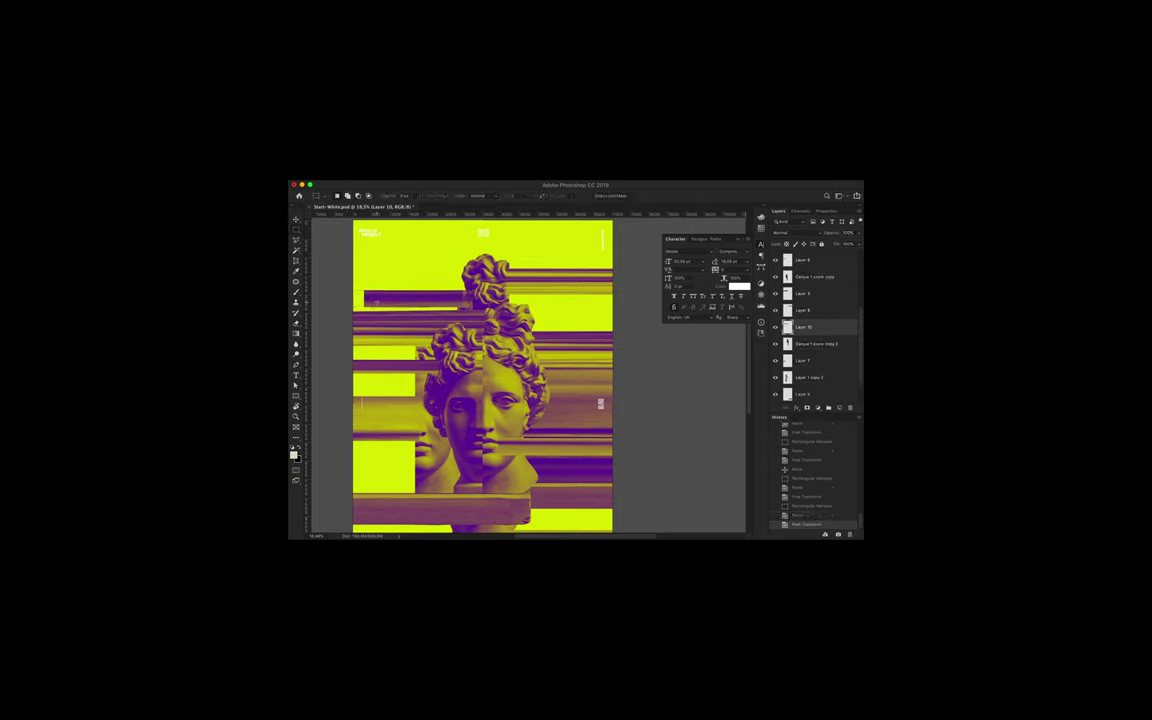
pyautogui.press('Return')
# Copy and paste another strip near the hair, dismissing the warning, and begin transforming it.
pyautogui.scroll(-1, 480, 380)
pyautogui.moveTo(528, 247); pyautogui.dragTo(531, 268)
pyautogui.hotkey('ctrl', 'c')
pyautogui.press('Return')
pyautogui.hotkey('ctrl', 'v')
pyautogui.hotkey('ctrl', 't')
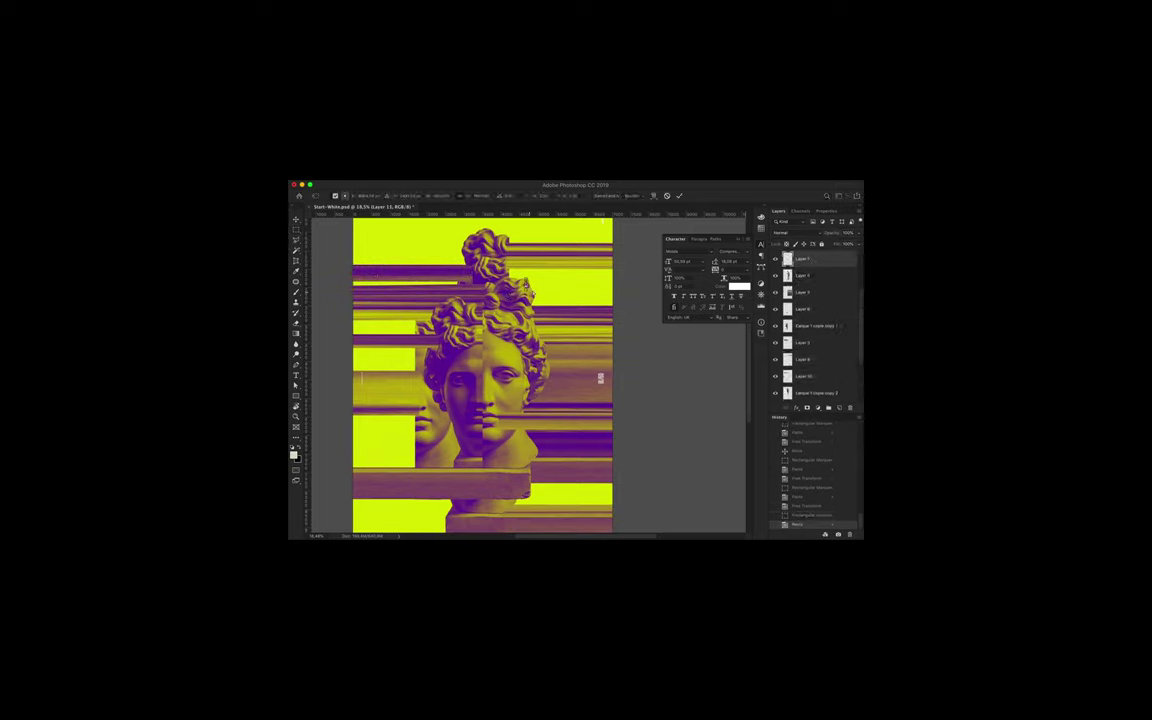
# Stretch the hair strip across the poster and stretch another pasted strip left to the canvas edge.
pyautogui.moveTo(525, 289); pyautogui.dragTo(620, 255)
pyautogui.press('Return')
pyautogui.press('v')
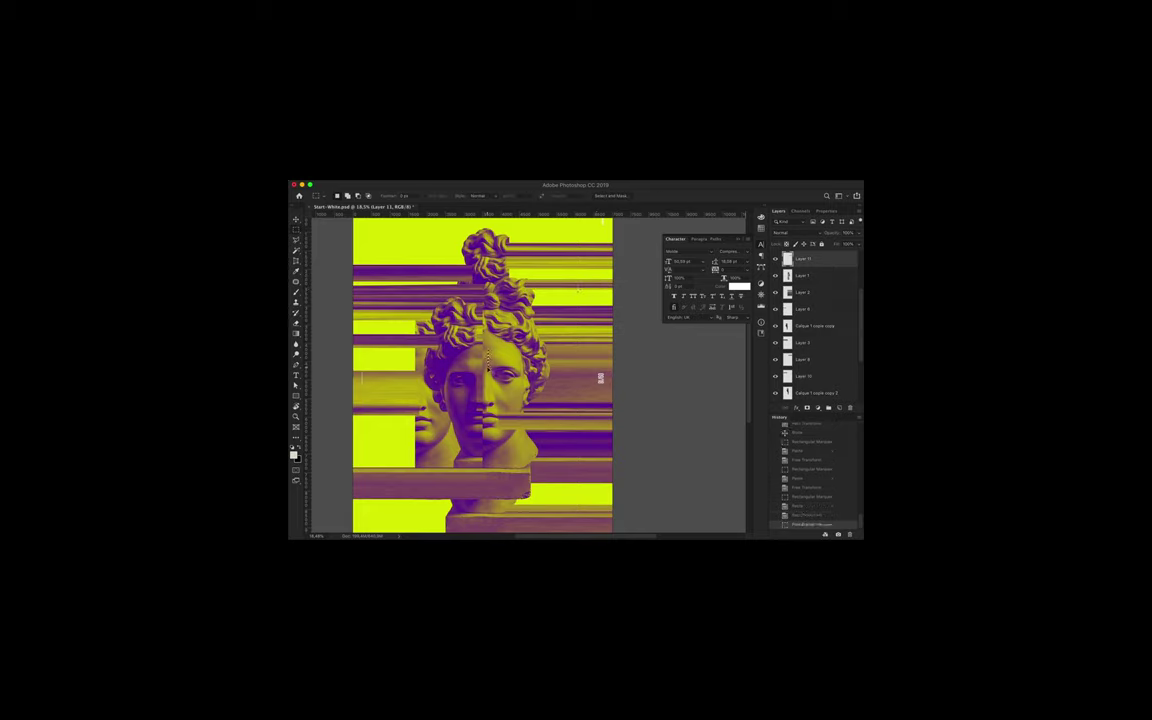
pyautogui.hotkey('ctrl', 'v')
pyautogui.hotkey('ctrl', 't')
pyautogui.moveTo(486, 357); pyautogui.dragTo(355, 352)
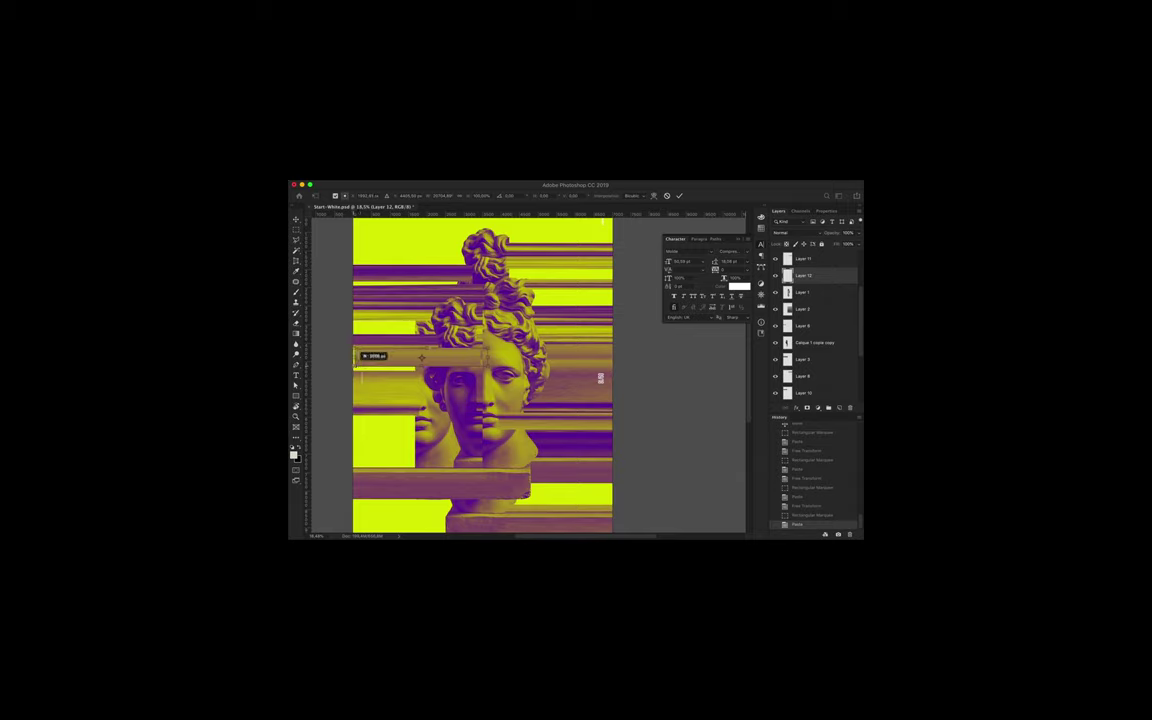
pyautogui.press('Return')
# Copy another horizontal band from Layer 1 into a new transformed layer.
pyautogui.hotkey('alt', '[')
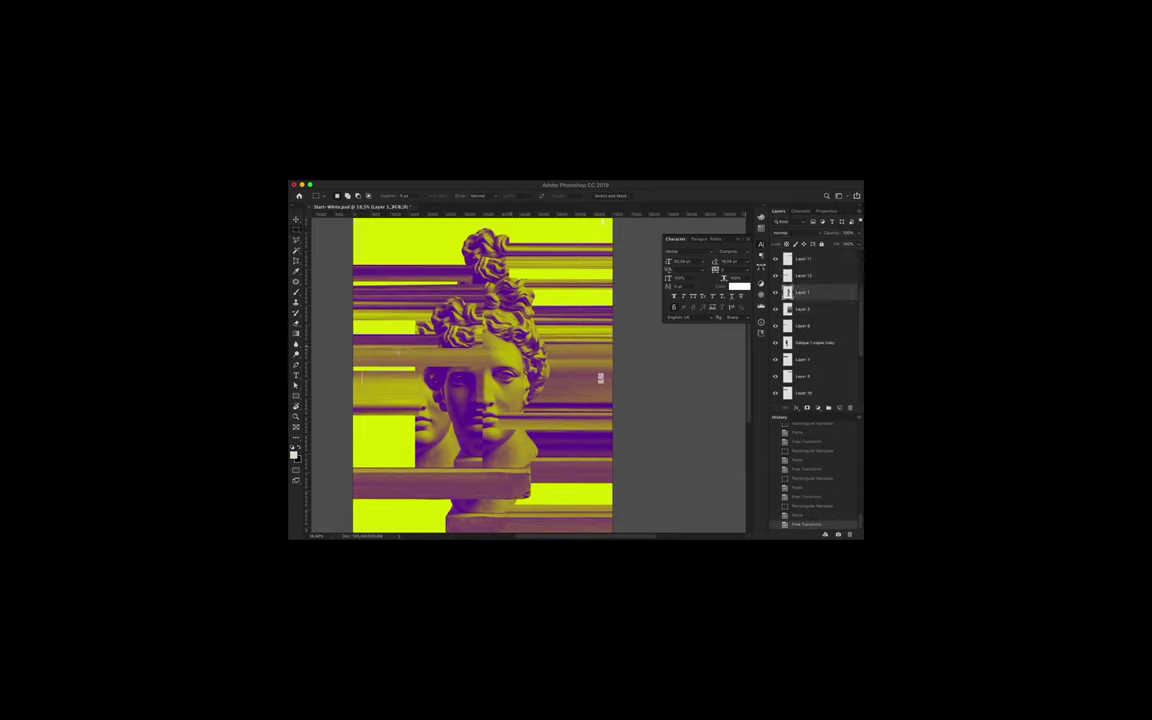
pyautogui.moveTo(530, 343); pyautogui.dragTo(567, 352)
pyautogui.hotkey('ctrl', 'c')
pyautogui.hotkey('ctrl', 'v')
pyautogui.hotkey('ctrl', 't')
pyautogui.press('Return')
pyautogui.scroll(-1, 600, 378)
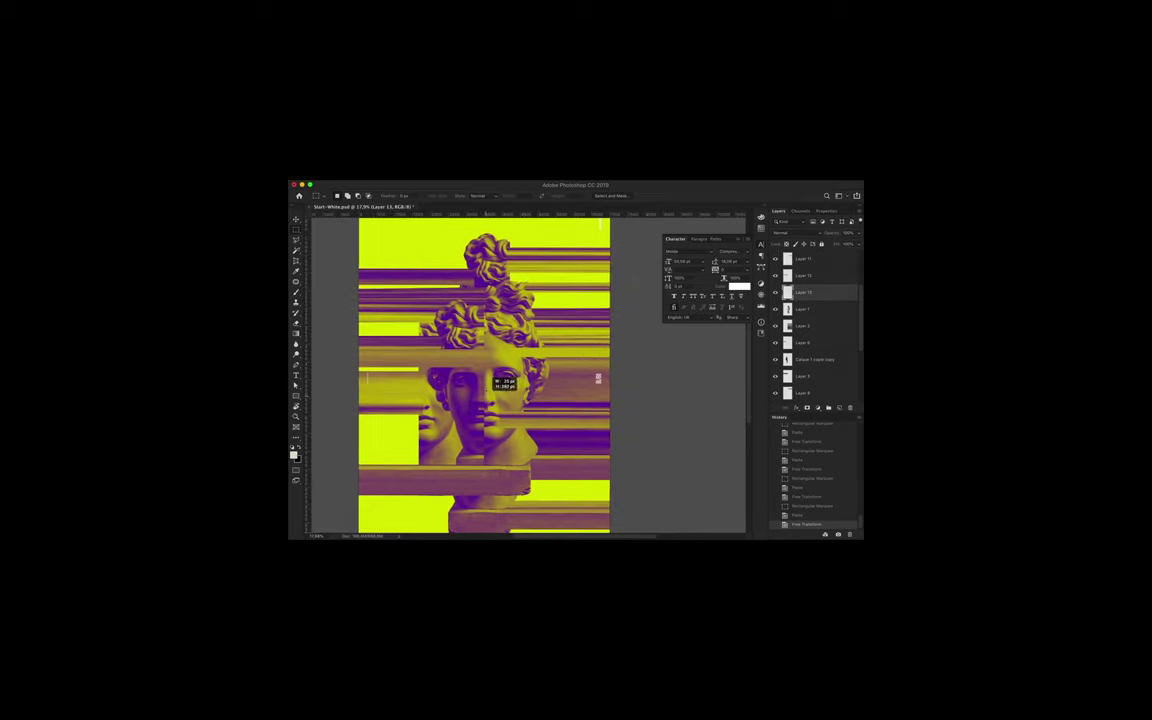
# Copy a band across the face onto a new layer and shift it right.
pyautogui.moveTo(434, 225); pyautogui.dragTo(596, 303)
pyautogui.hotkey('ctrl', 'j')
pyautogui.hotkey('ctrl', 'j')
pyautogui.press('v')
pyautogui.moveTo(498, 392); pyautogui.dragTo(522, 395)
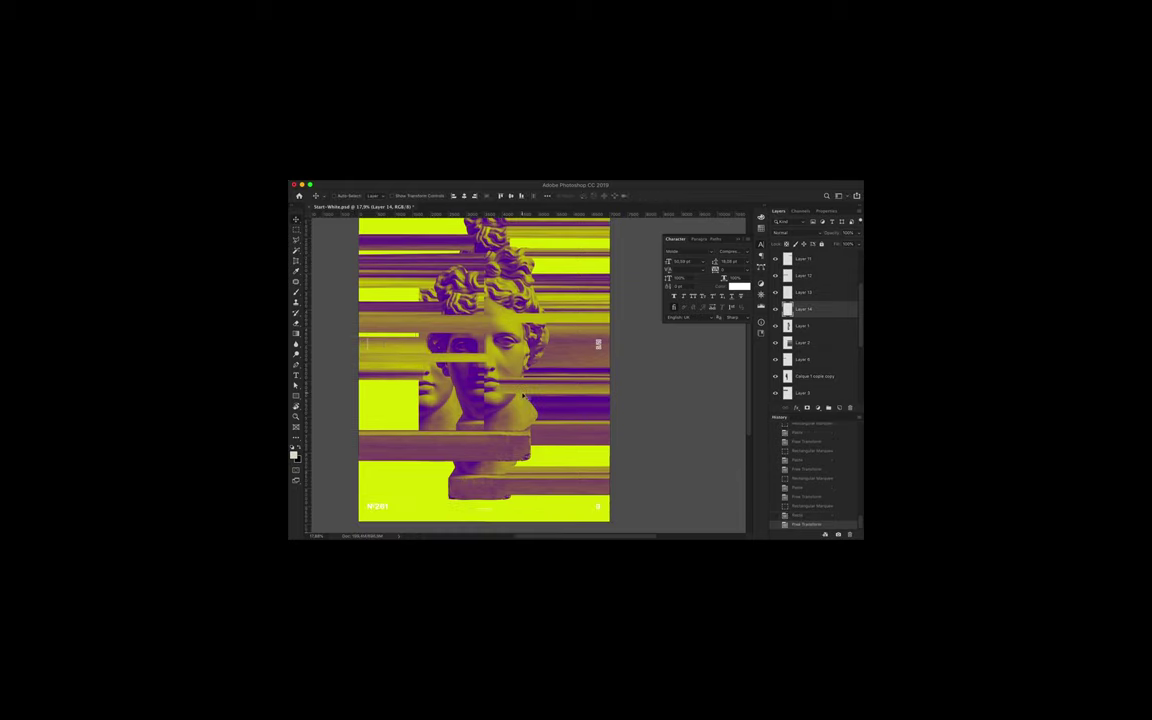
pyautogui.hscroll(2, 522, 395)
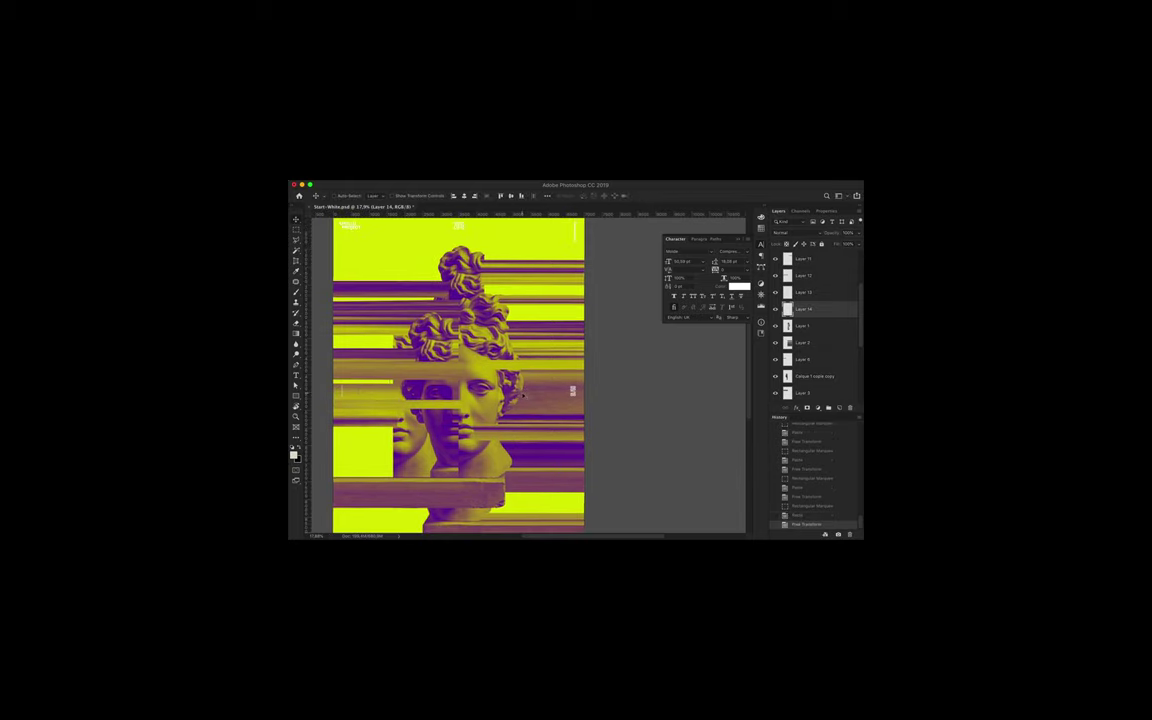
pyautogui.hscroll(-1, 522, 395)
pyautogui.scroll(-3, 503, 342)
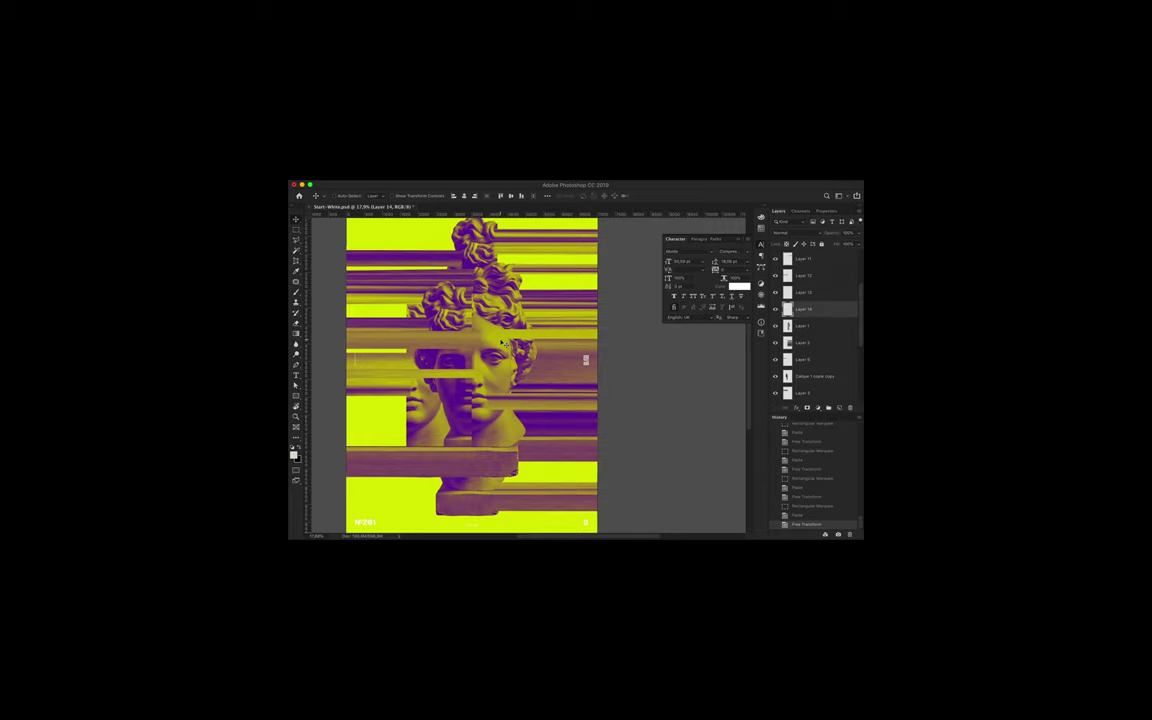
# Send the Layer 7 copy to the bottom, apply Pixelate > Mosaic, and duplicate it.
pyautogui.hotkey('ctrl', 'shift', '[')
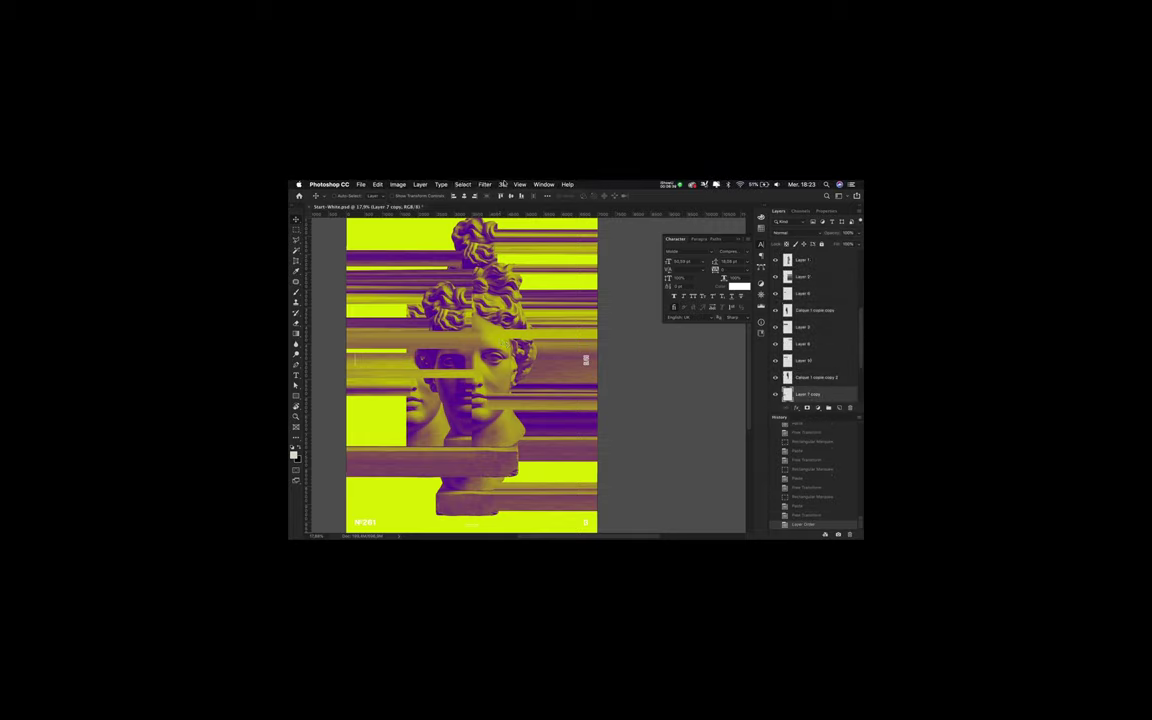
pyautogui.click(485, 184)
pyautogui.moveTo(487, 279)
pyautogui.click(620, 341)
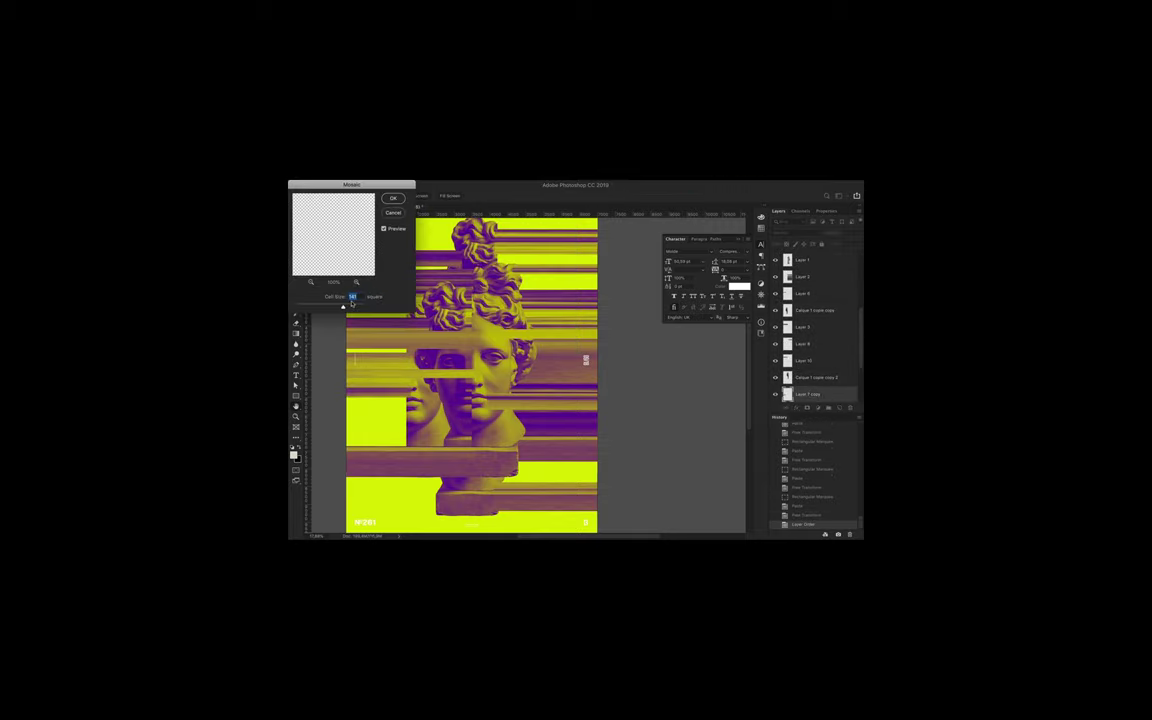
pyautogui.press('Return')
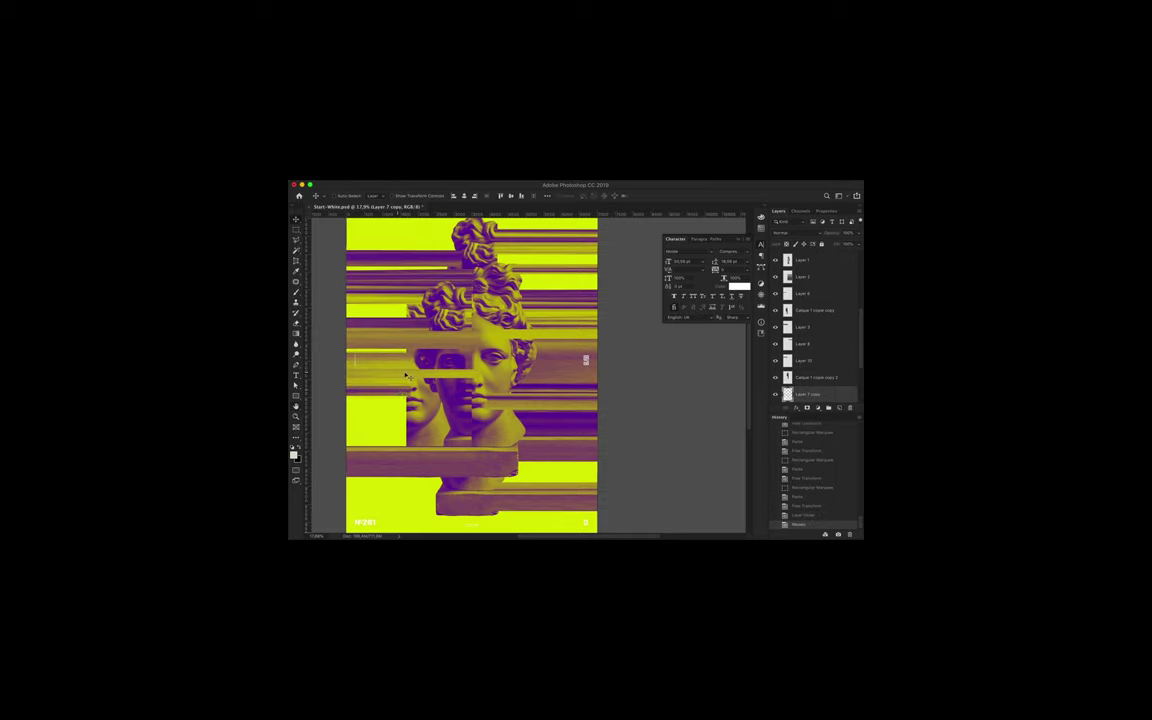
pyautogui.hotkey('ctrl', 'j')
# Shift the mosaic copy right, then give APOLLO a dark colour and Regular style.
pyautogui.moveTo(395, 395); pyautogui.dragTo(423, 408)
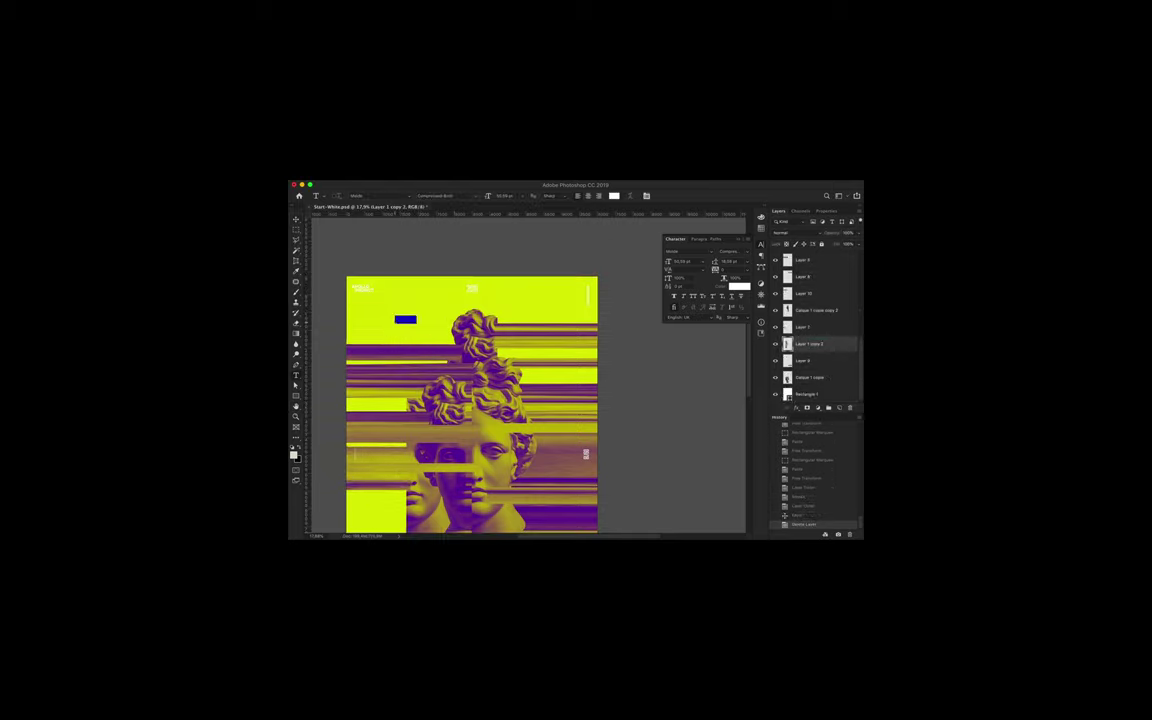
pyautogui.click(614, 195)
pyautogui.press('Return')
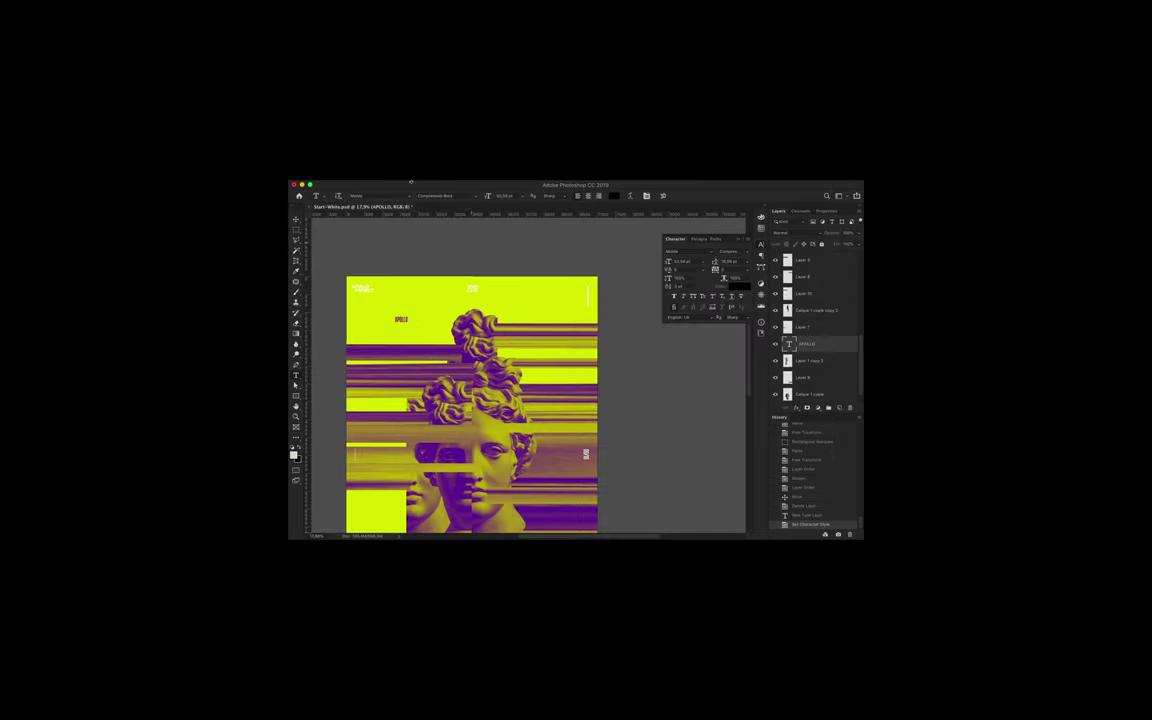
pyautogui.click(475, 195)
pyautogui.click(432, 491)
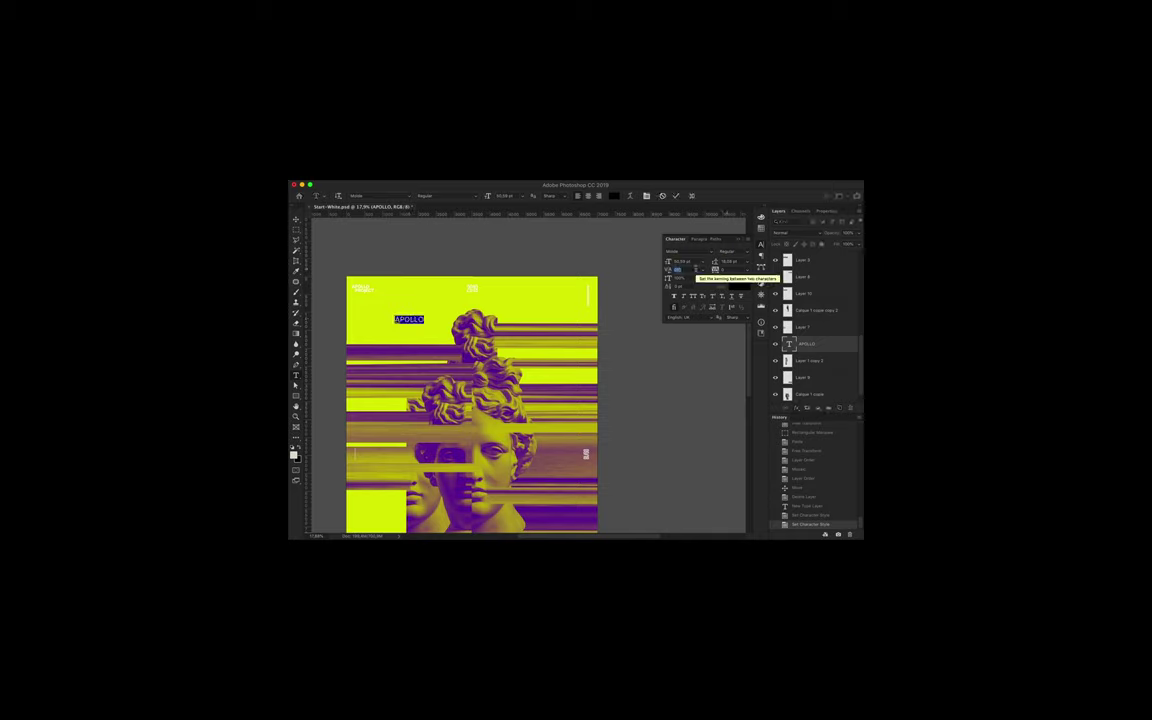
# Widen APOLLO's letter spacing, then scale it up and move it lower.
pyautogui.moveTo(716, 271); pyautogui.dragTo(726, 278)
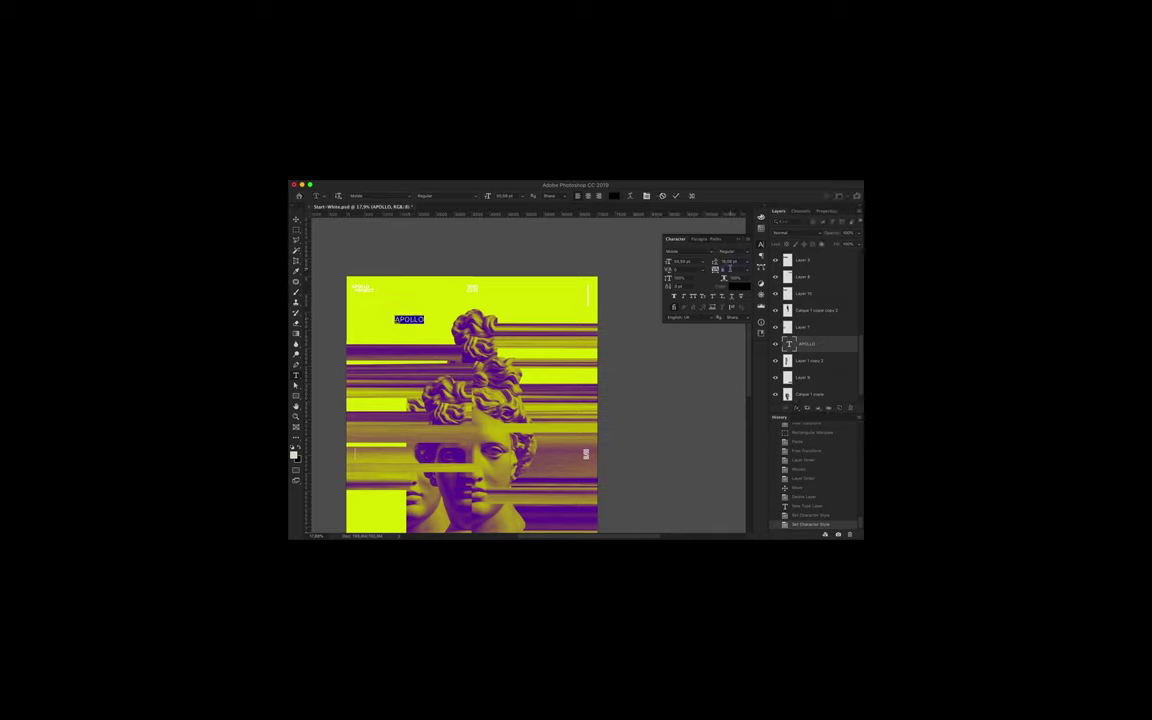
pyautogui.hotkey('ctrl', 'Return')
pyautogui.hotkey('ctrl', 't')
pyautogui.moveTo(442, 314); pyautogui.dragTo(514, 290)
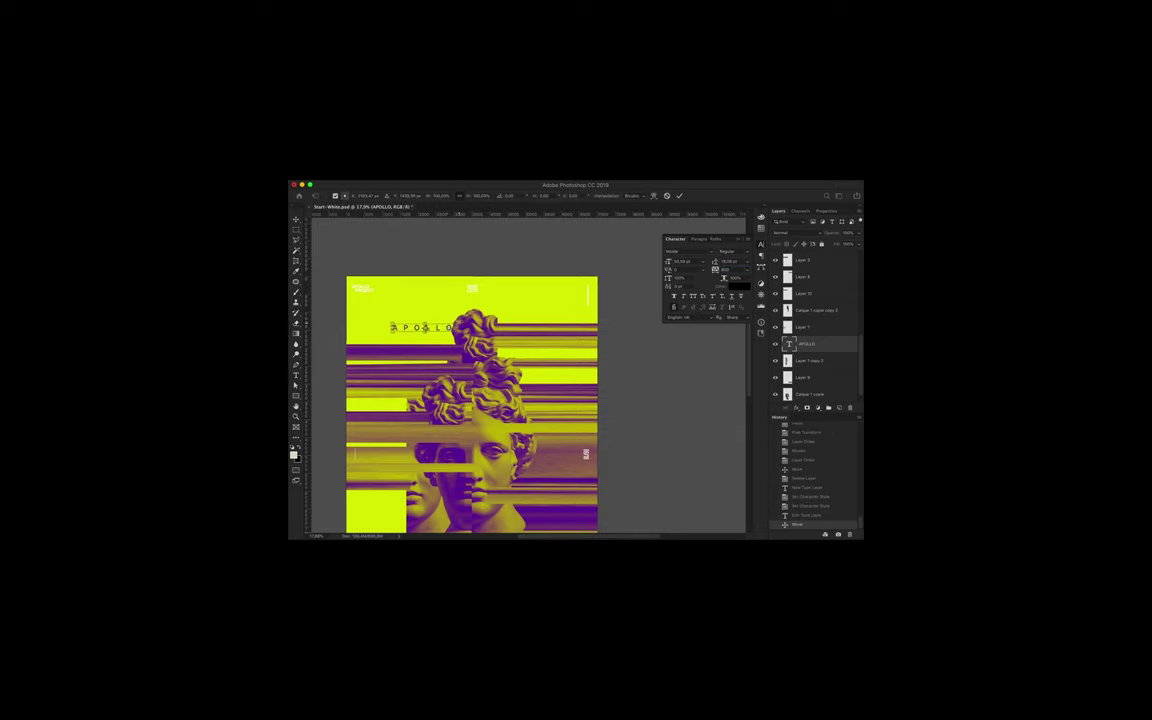
pyautogui.moveTo(514, 290)
pyautogui.mouseDown()
pyautogui.moveTo(432, 344)
pyautogui.moveTo(508, 362)
pyautogui.mouseUp()
pyautogui.press('Return')
# Drop an APOLLO copy lower, retype it as 365 and position it near the bottom.
pyautogui.scroll(-3, 508, 362)
pyautogui.scroll(1, 508, 362)
pyautogui.moveTo(440, 279); pyautogui.dragTo(440, 452)
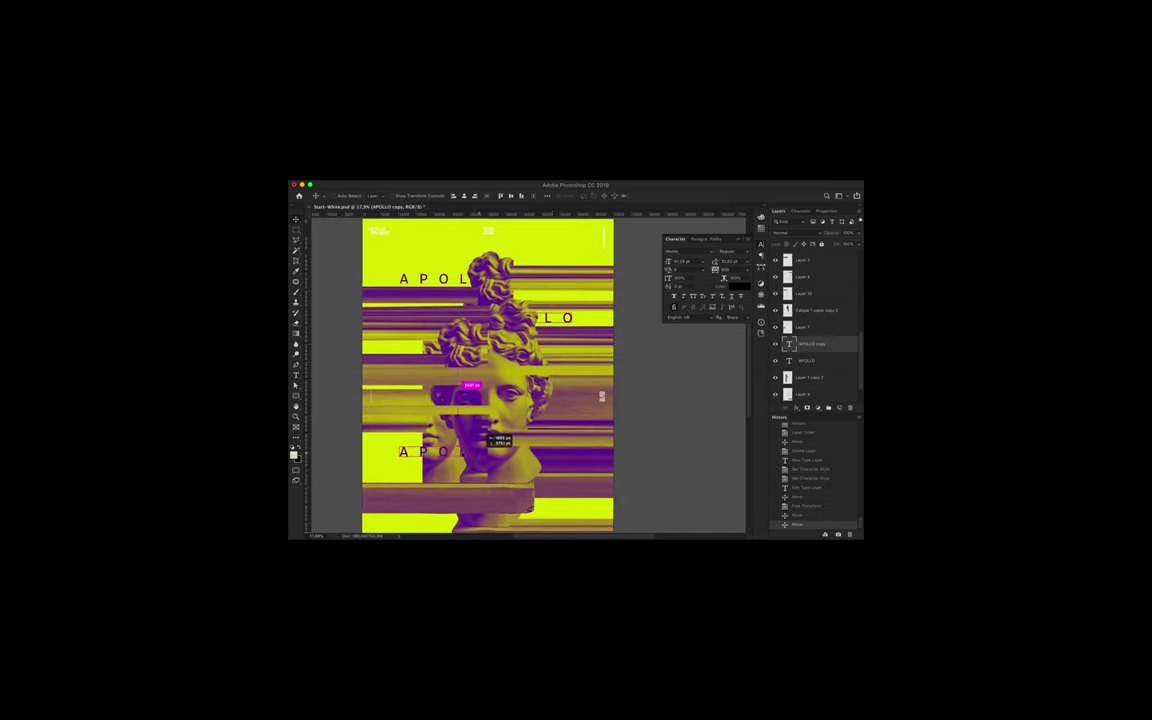
pyautogui.doubleClick(457, 452)
pyautogui.write('365')
pyautogui.moveTo(410, 452); pyautogui.dragTo(520, 493)
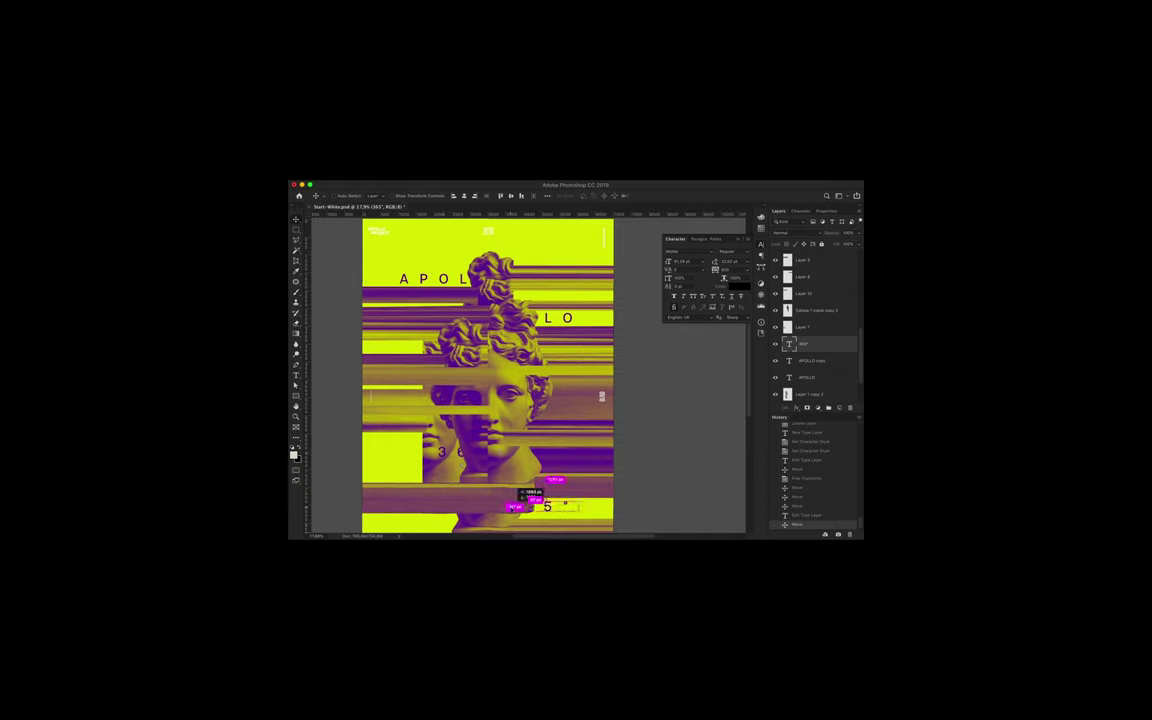
pyautogui.moveTo(521, 493); pyautogui.dragTo(530, 490)
# Add a new empty layer and draw a purple gradient across the poster.
pyautogui.scroll(-2, 551, 513)
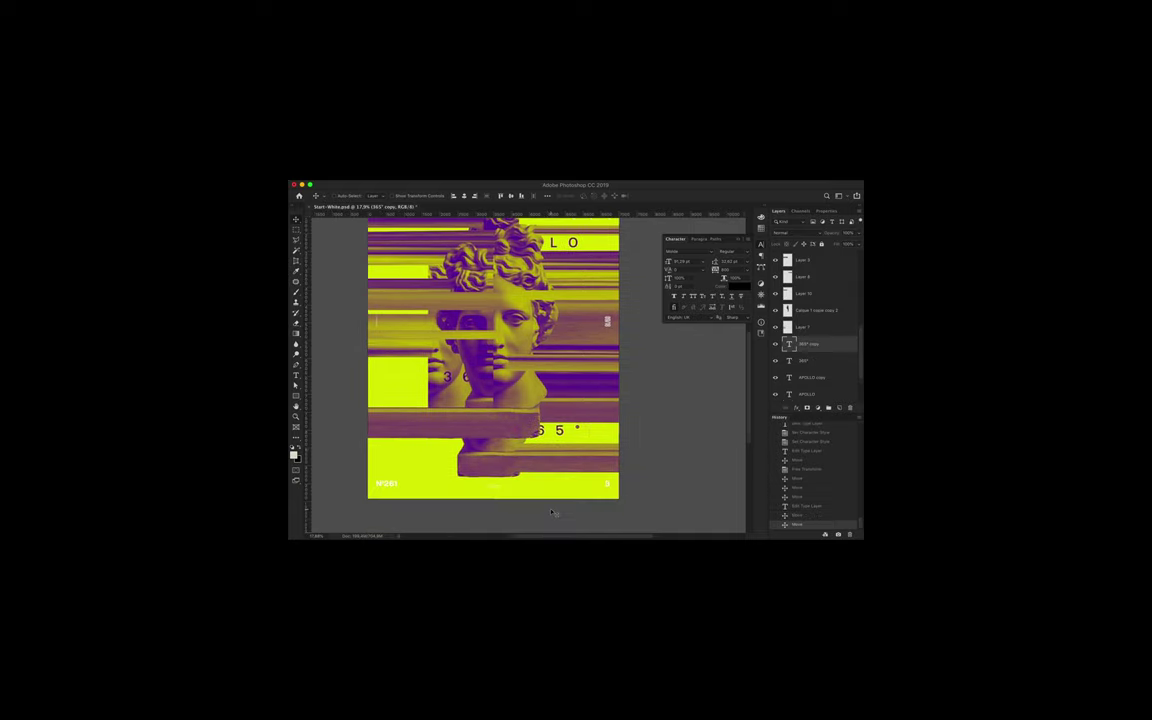
pyautogui.scroll(-3, 551, 513)
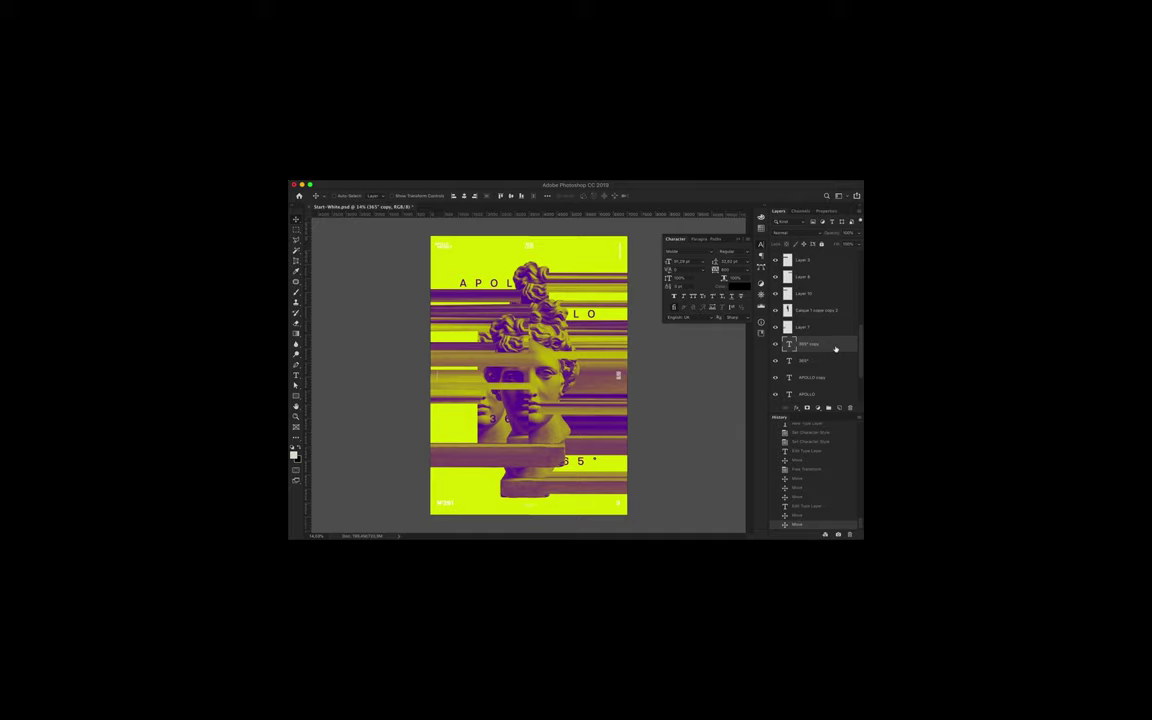
pyautogui.click(839, 408)
pyautogui.click(296, 335)
pyautogui.moveTo(590, 368); pyautogui.dragTo(718, 341)
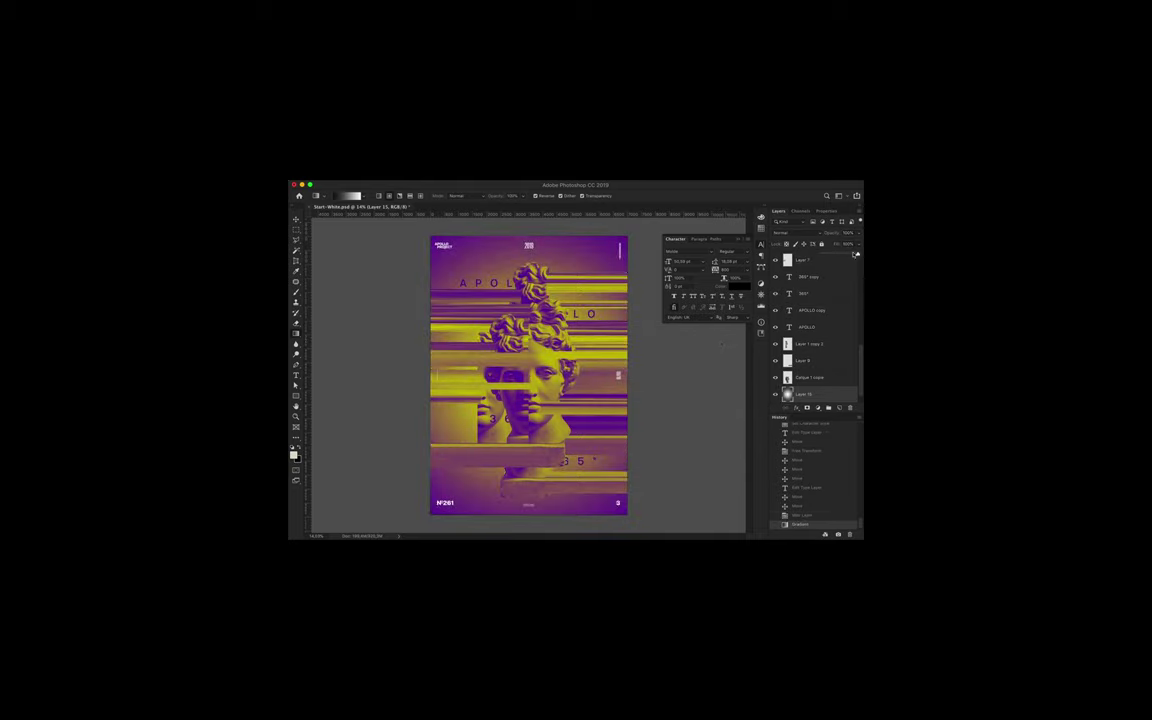
# Soften the purple gradient layer with Filter > Blur > Gaussian Blur.
pyautogui.click(485, 184)
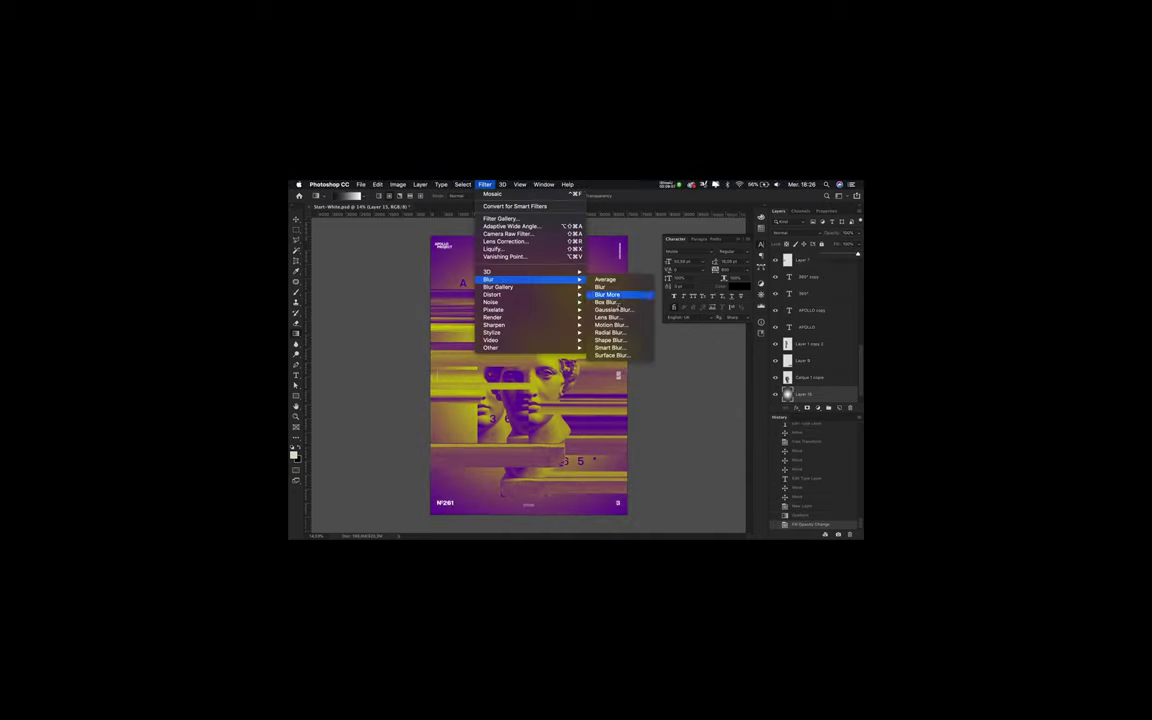
pyautogui.click(610, 300)
pyautogui.click(752, 260)
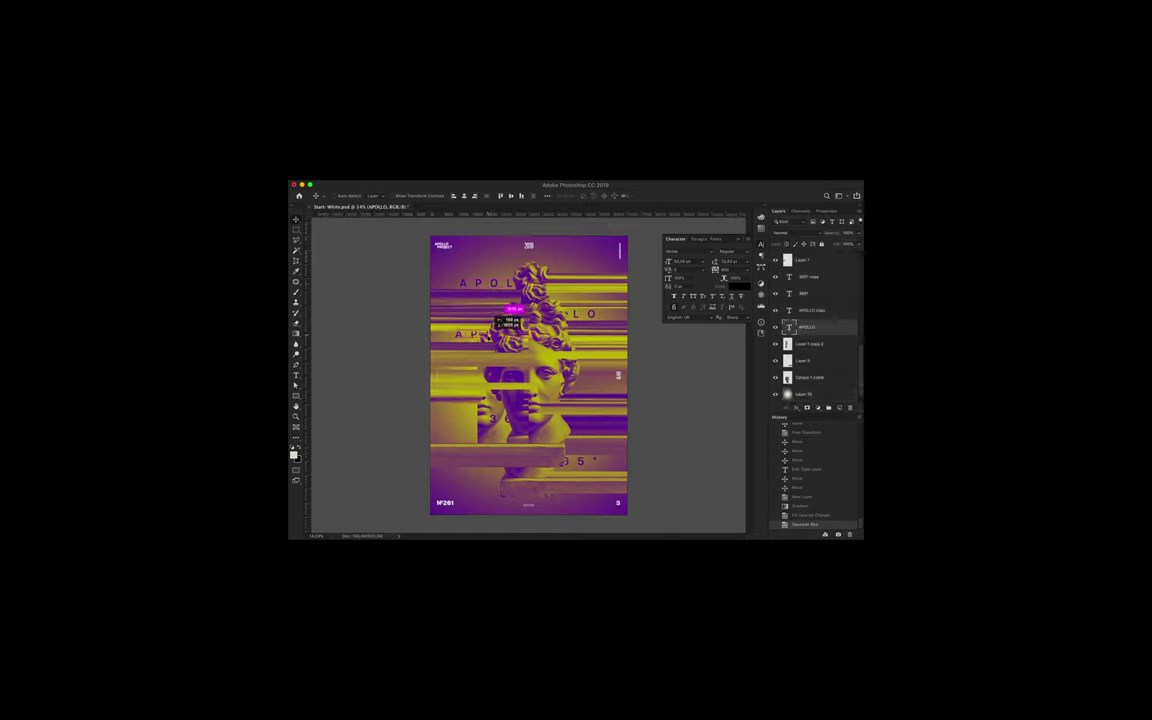
# Duplicate the APOLLO text, colour the copy white, and move Layer 7 up the stack.
pyautogui.moveTo(505, 322); pyautogui.dragTo(502, 326)
pyautogui.doubleClick(462, 337)
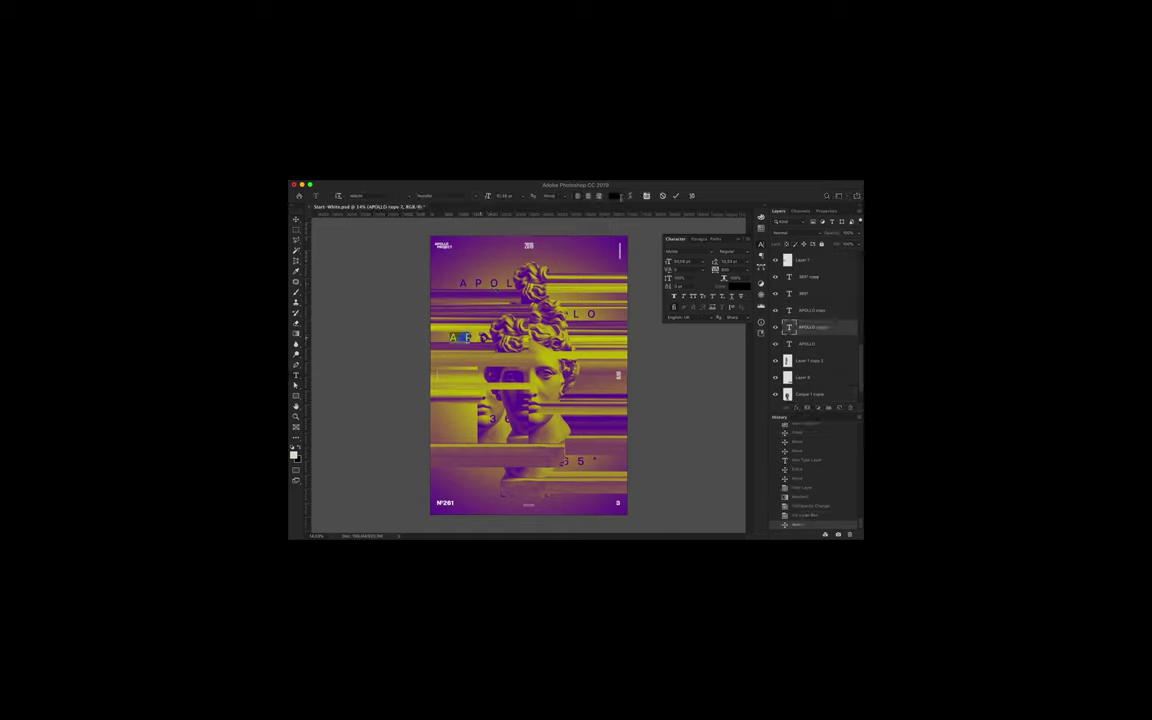
pyautogui.click(614, 196)
pyautogui.click(593, 277)
pyautogui.click(722, 290)
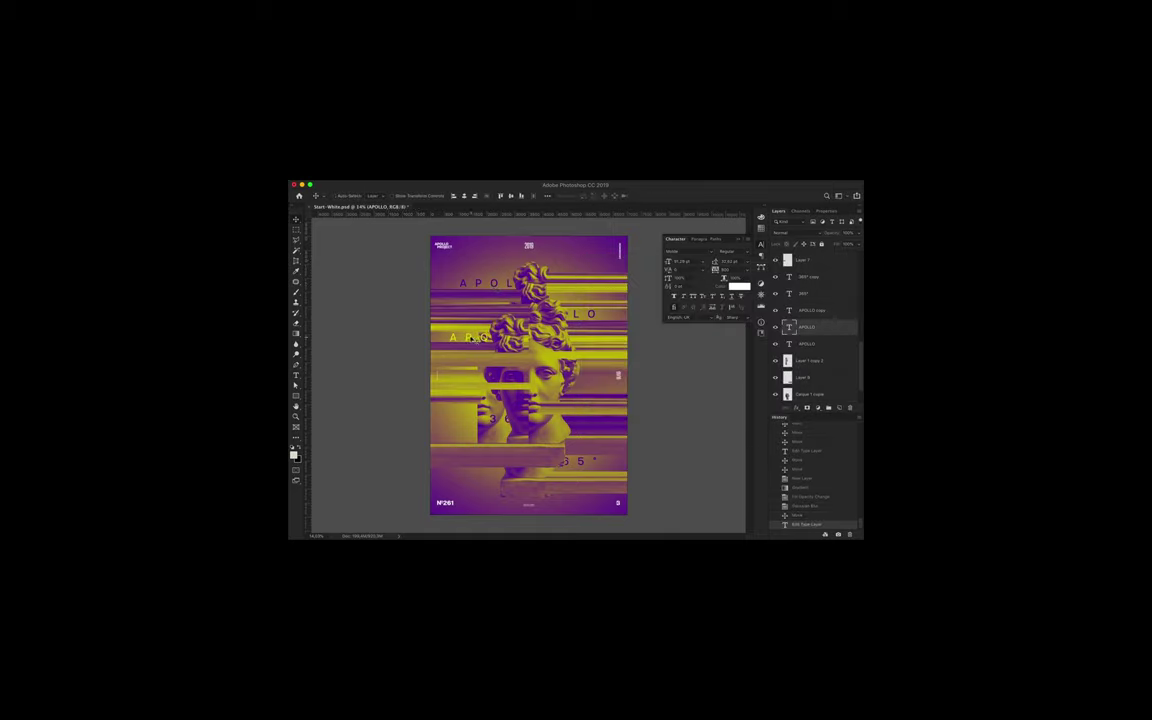
pyautogui.scroll(3, 810, 320)
pyautogui.moveTo(805, 342)
pyautogui.mouseDown()
pyautogui.moveTo(822, 284)
pyautogui.moveTo(806, 296)
pyautogui.mouseUp()
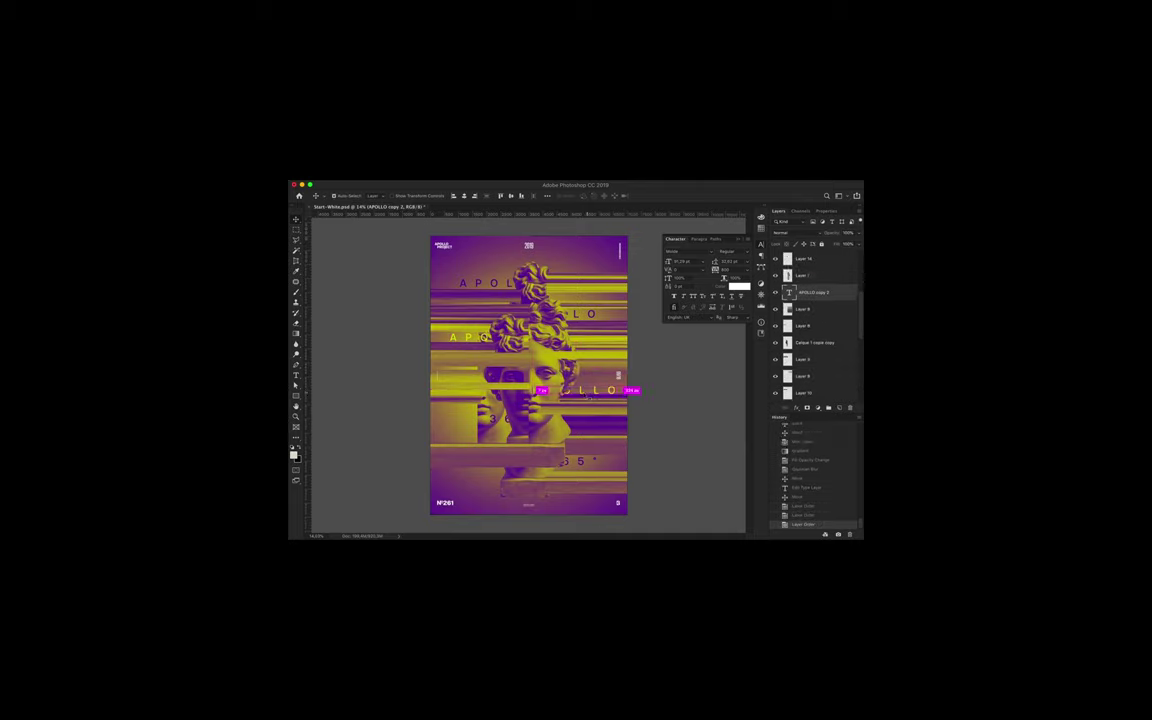
# Place another text copy mid-right as 365, then tuck a duplicate behind a statue slice.
pyautogui.moveTo(490, 352); pyautogui.dragTo(495, 365)
pyautogui.press('t')
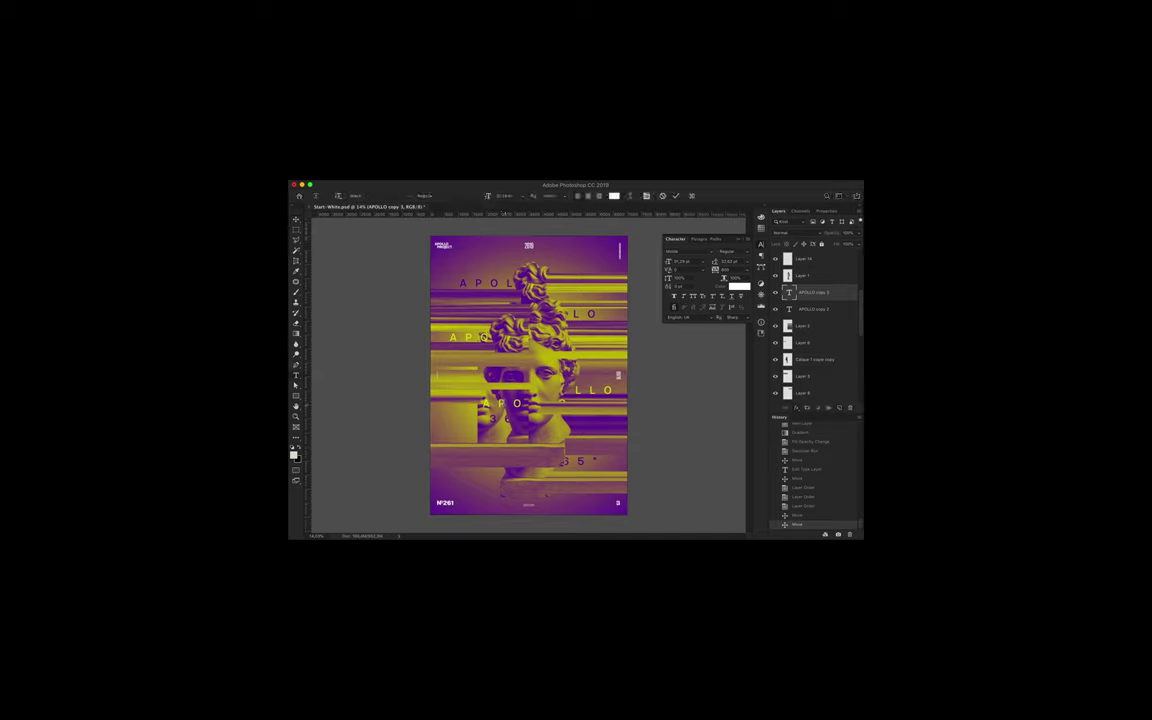
pyautogui.write('65')
pyautogui.click(297, 222)
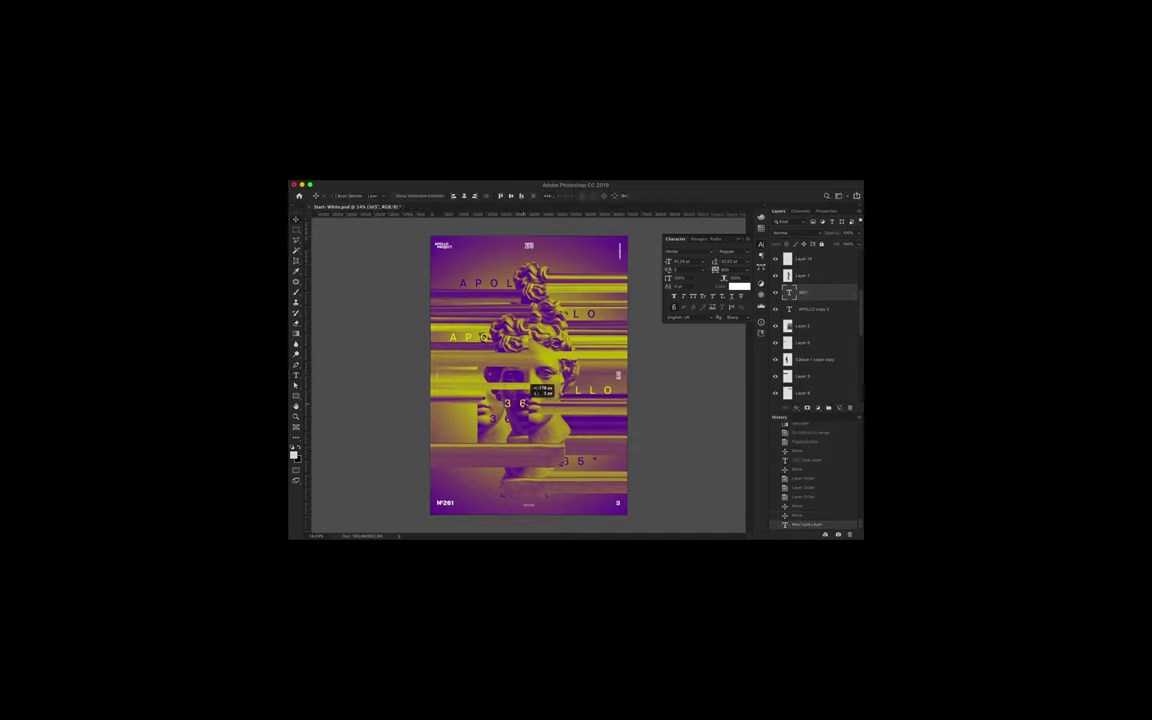
pyautogui.moveTo(512, 404); pyautogui.dragTo(465, 410)
pyautogui.moveTo(806, 330); pyautogui.dragTo(806, 362)
pyautogui.moveTo(505, 410)
pyautogui.mouseDown()
pyautogui.moveTo(558, 448)
pyautogui.moveTo(560, 474)
pyautogui.mouseUp()
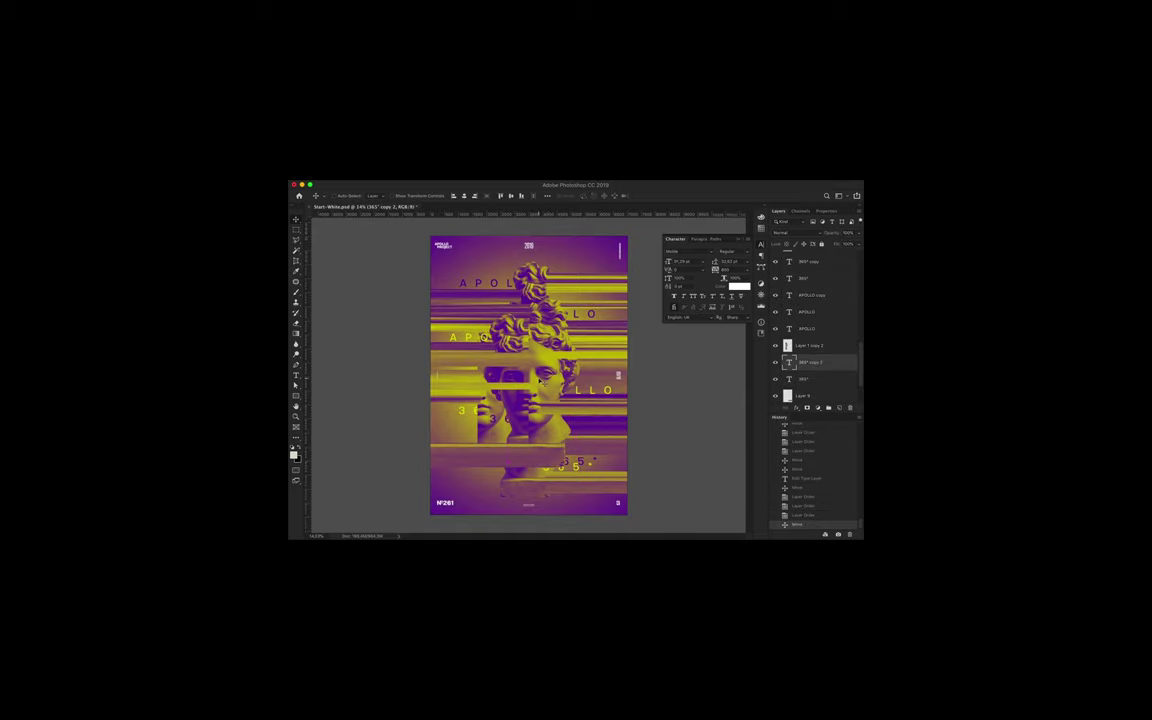